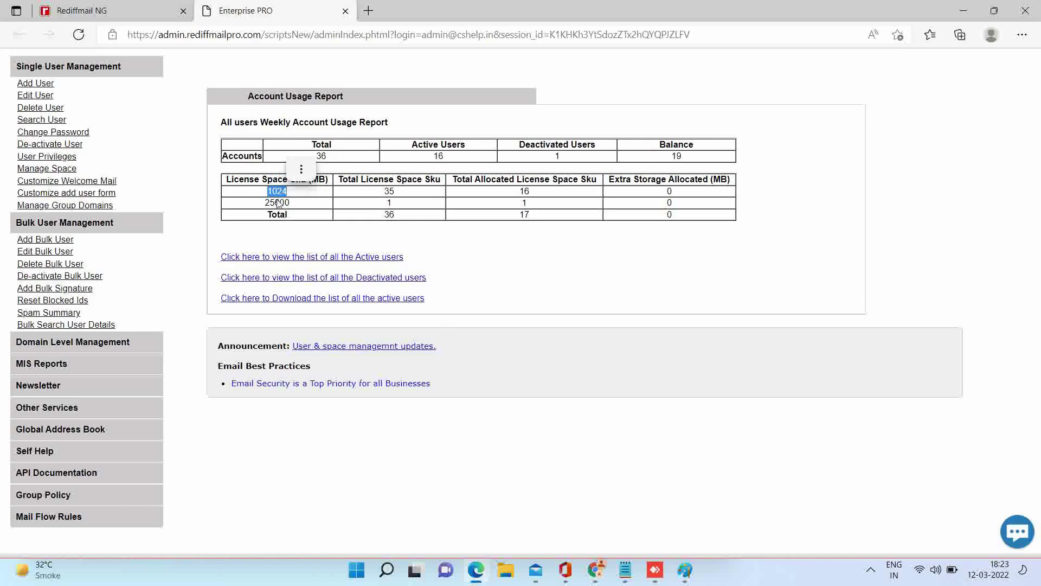
# Check the 1024/25600 licence space, then review the Add Bulk User instructions and CSV field table
pyautogui.doubleClick(278, 202)
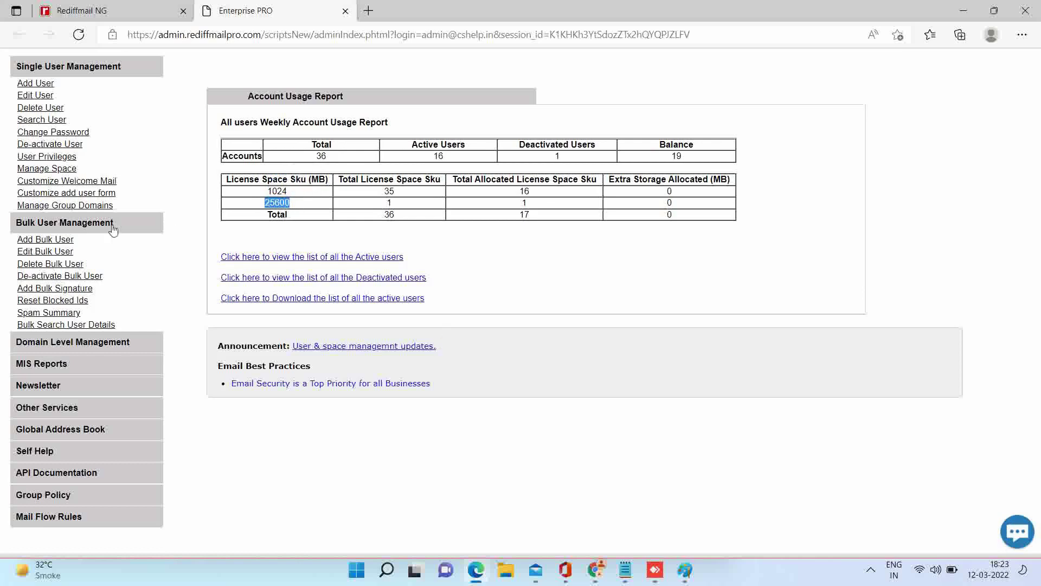
pyautogui.click(66, 241)
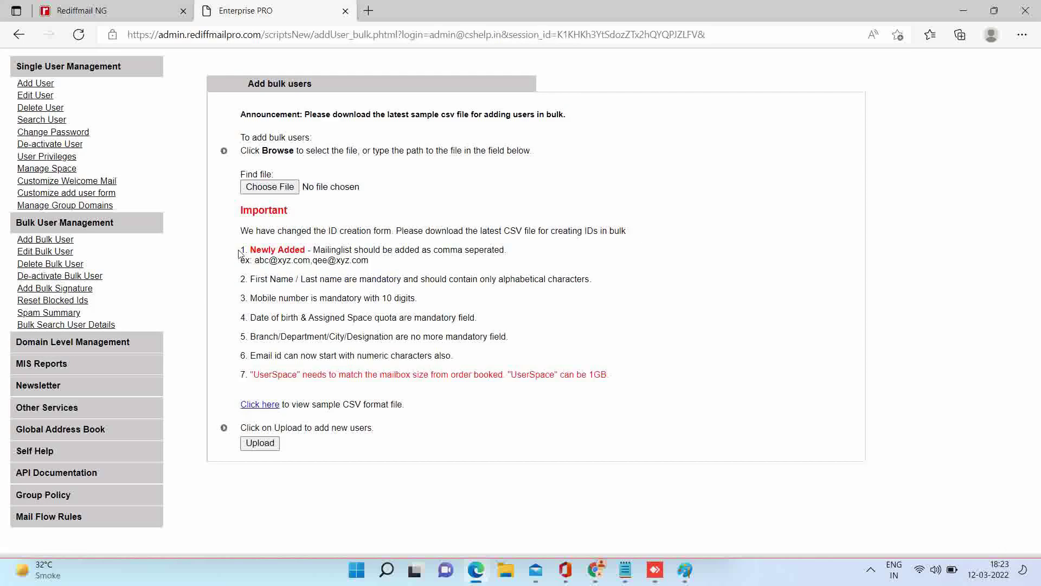
pyautogui.moveTo(241, 255); pyautogui.dragTo(622, 377)
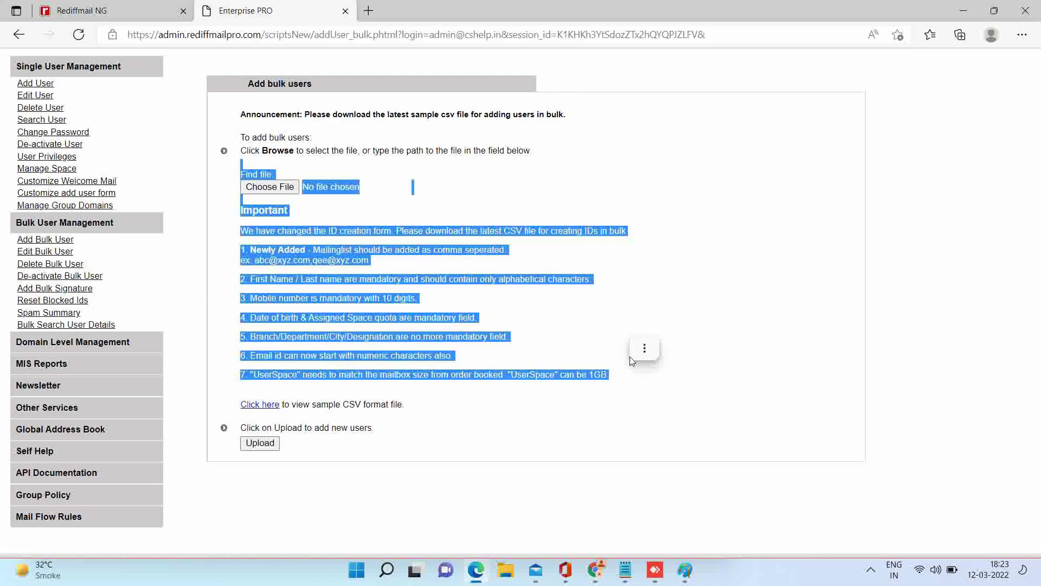
pyautogui.click(445, 322)
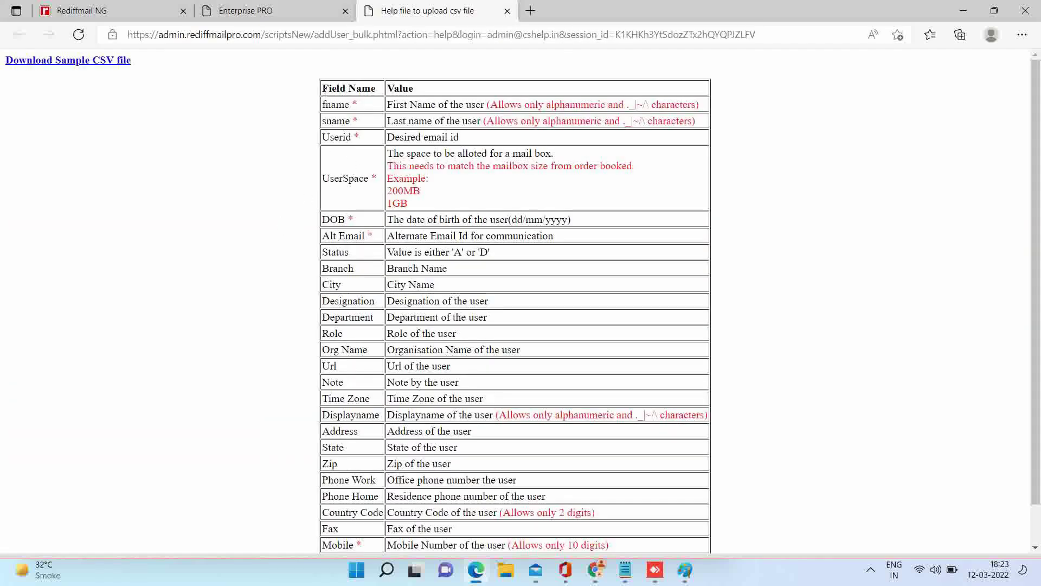
pyautogui.moveTo(324, 91); pyautogui.dragTo(613, 502)
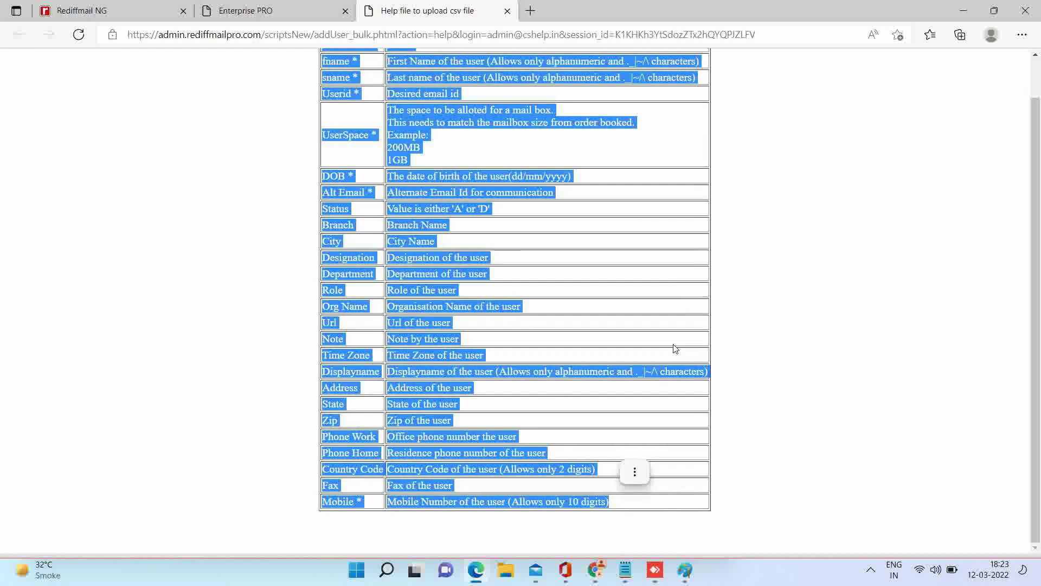
pyautogui.click(673, 303)
# Note the required fields (fname, sname, Userid, DOB, Alt Email, Mobile) and download the sample CSV
pyautogui.scroll(2, 674, 302)
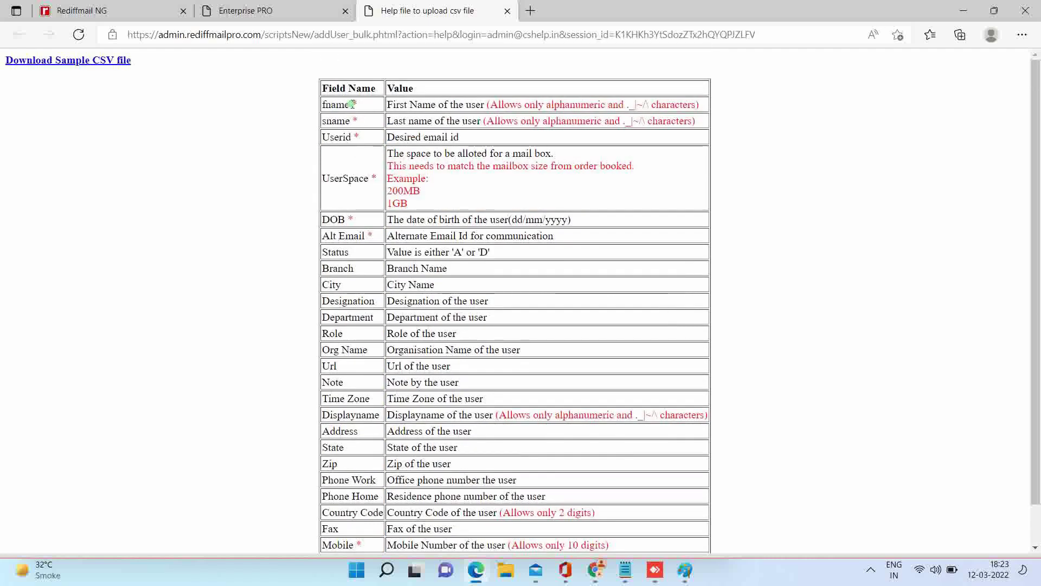
pyautogui.doubleClick(352, 104)
pyautogui.doubleClick(355, 120)
pyautogui.doubleClick(357, 137)
pyautogui.doubleClick(347, 219)
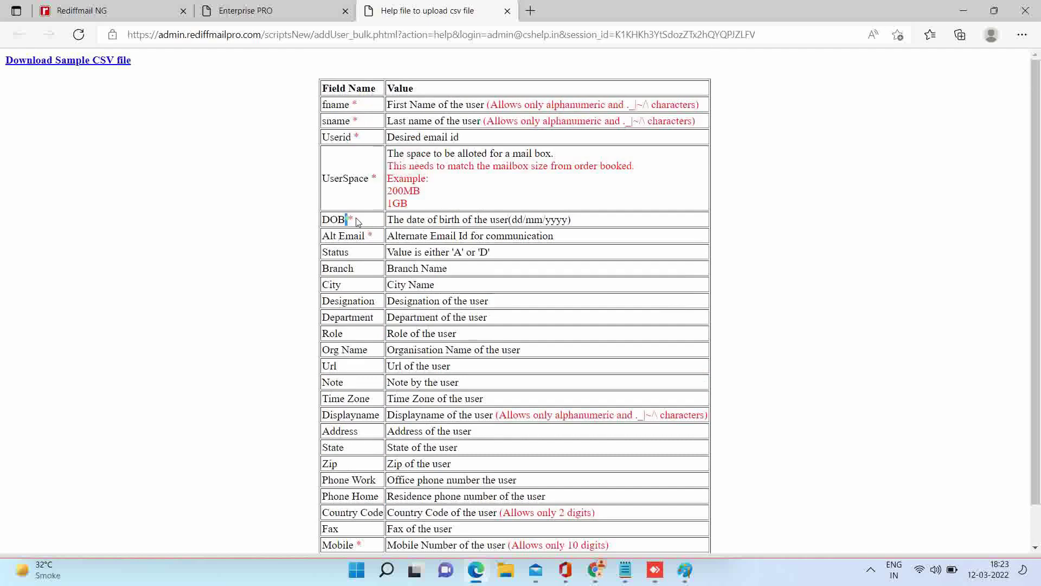
pyautogui.doubleClick(355, 220)
pyautogui.doubleClick(369, 235)
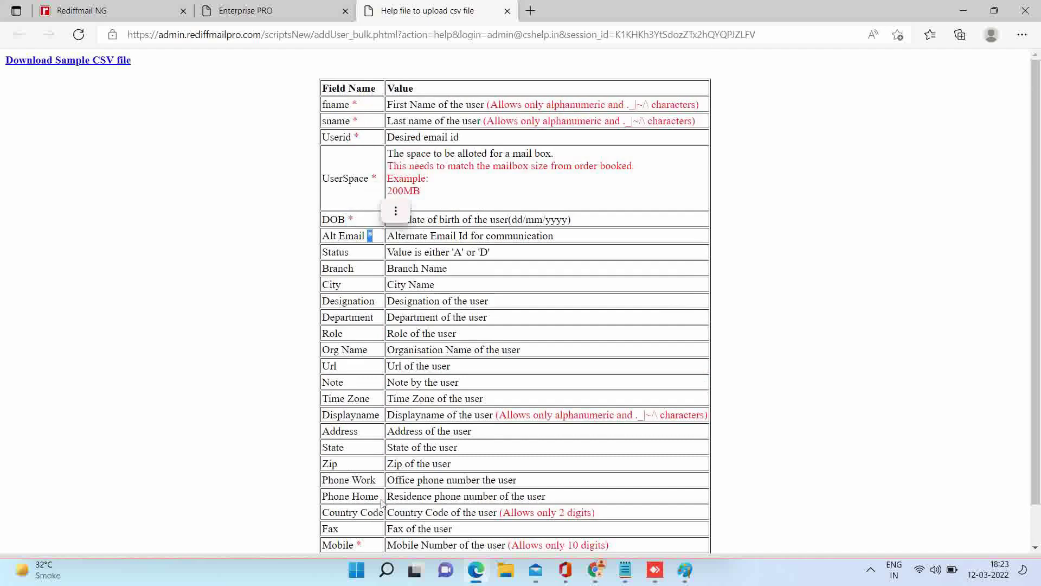
pyautogui.moveTo(359, 545); pyautogui.dragTo(369, 550)
pyautogui.click(367, 541)
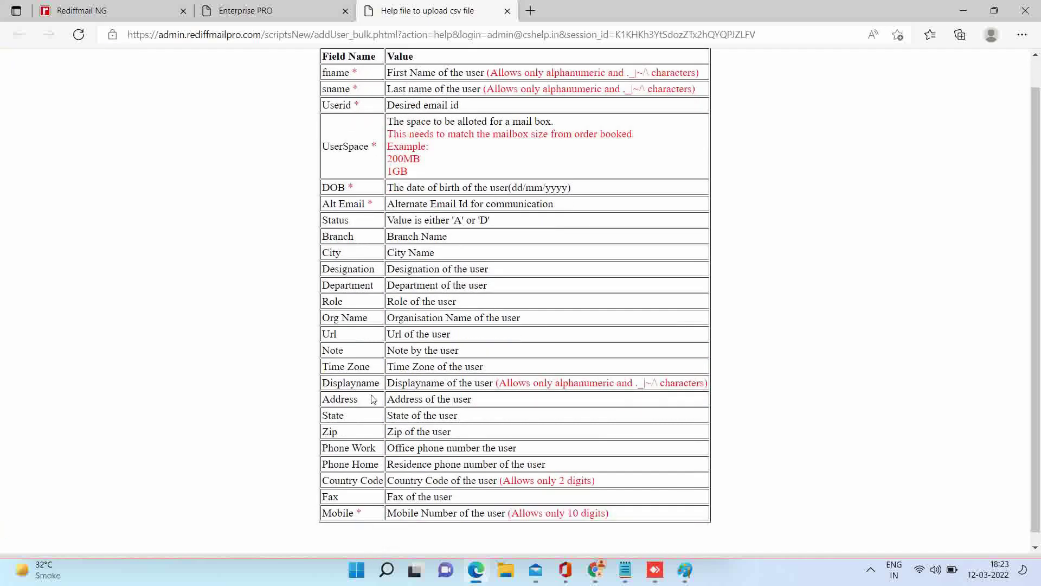
pyautogui.scroll(1, 240, 124)
pyautogui.click(90, 61)
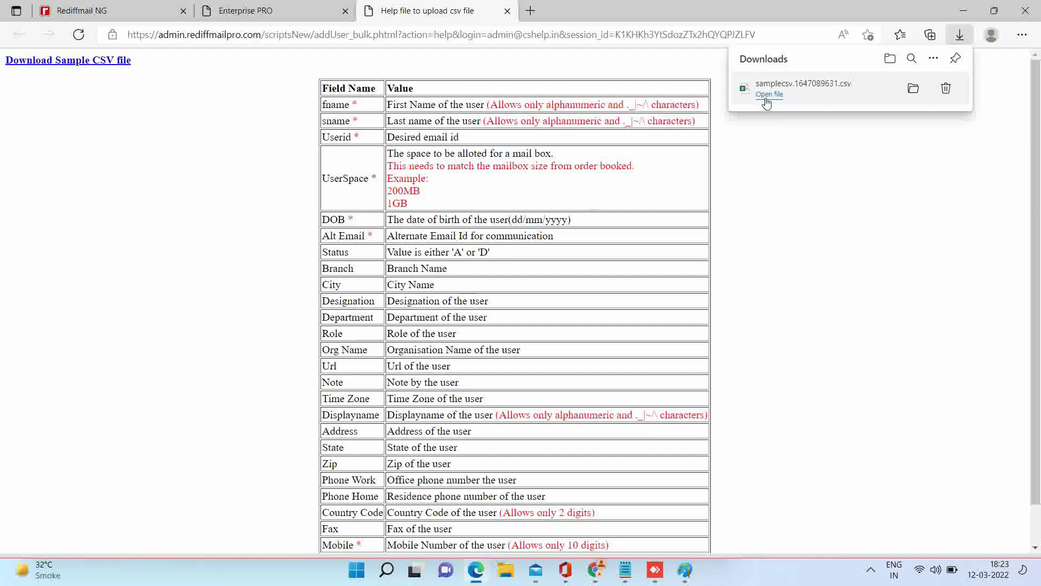
# Open the downloaded sample CSV in Excel and autofit columns F, A, D, E and I
pyautogui.click(769, 95)
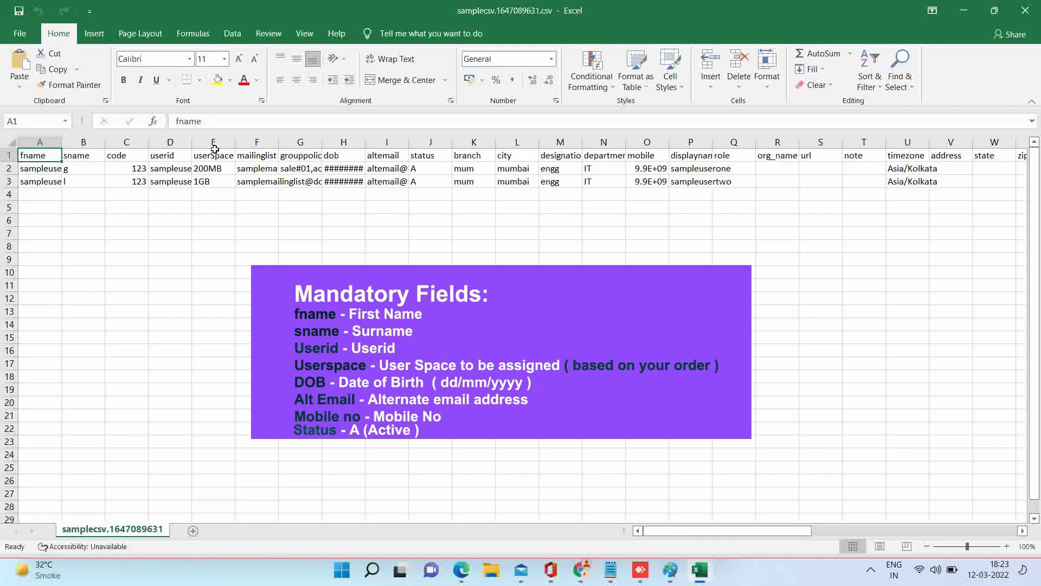
pyautogui.doubleClick(279, 141)
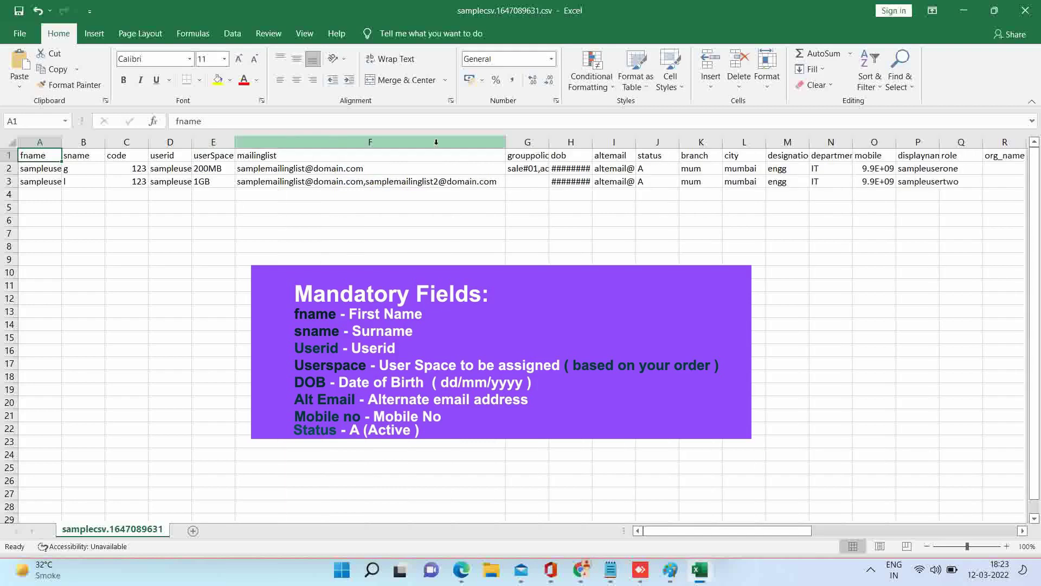
pyautogui.doubleClick(62, 142)
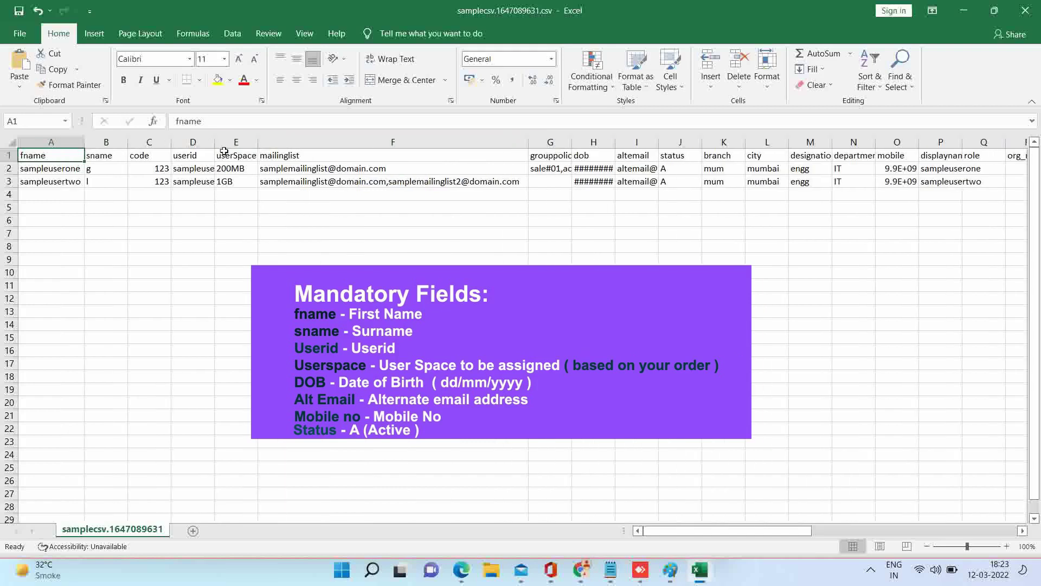
pyautogui.doubleClick(214, 142)
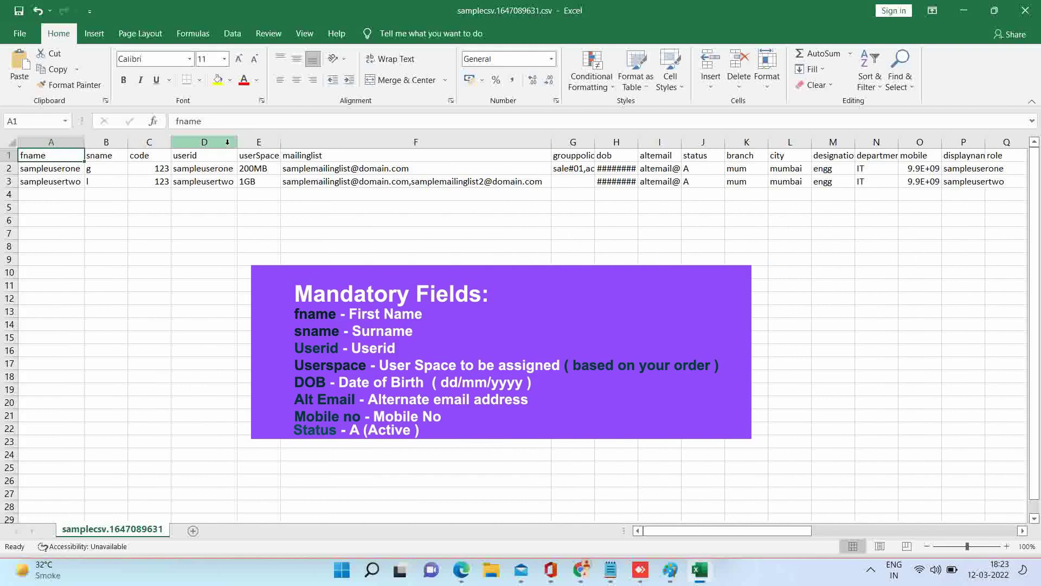
pyautogui.doubleClick(281, 142)
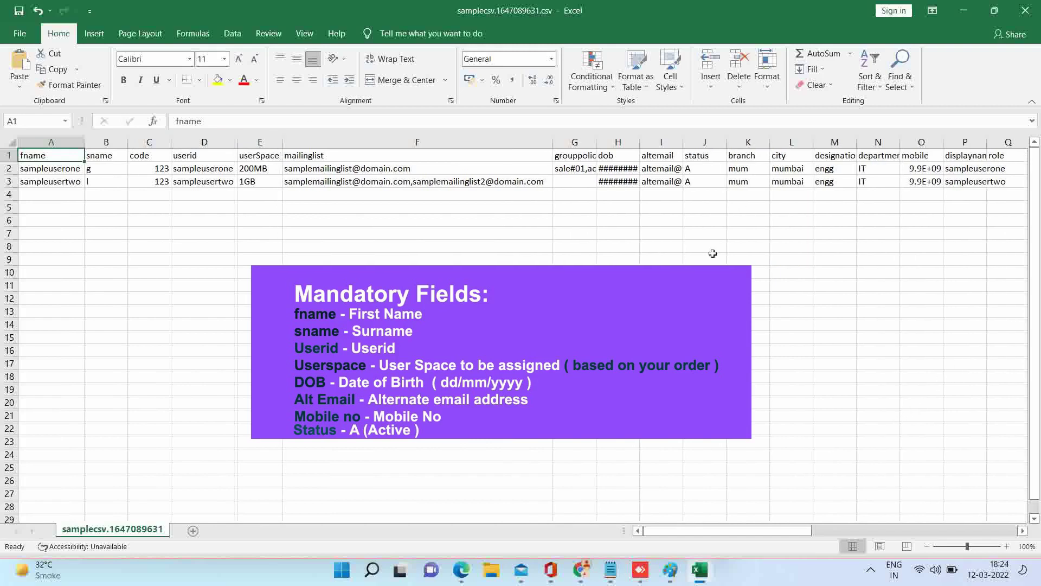
pyautogui.doubleClick(683, 142)
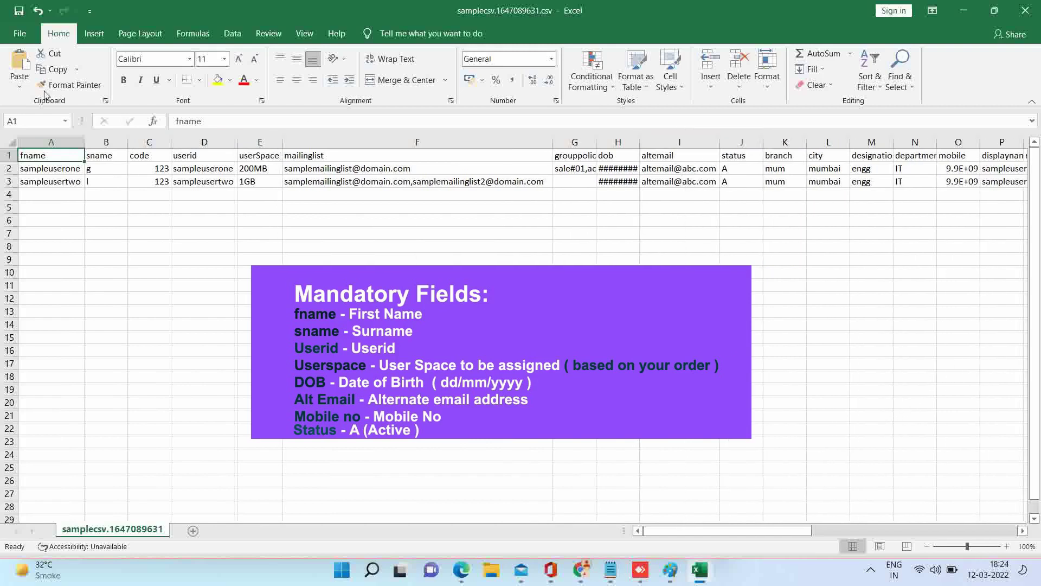
# Open reaady-samplecsv.1647085534.csv from recent files and autofit the userid column D
pyautogui.click(20, 33)
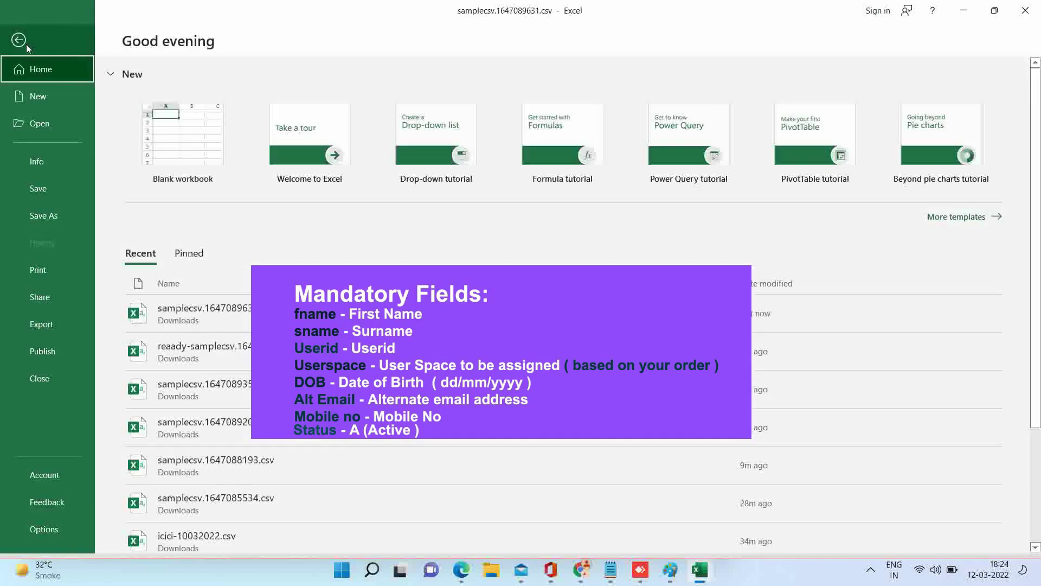
pyautogui.click(242, 341)
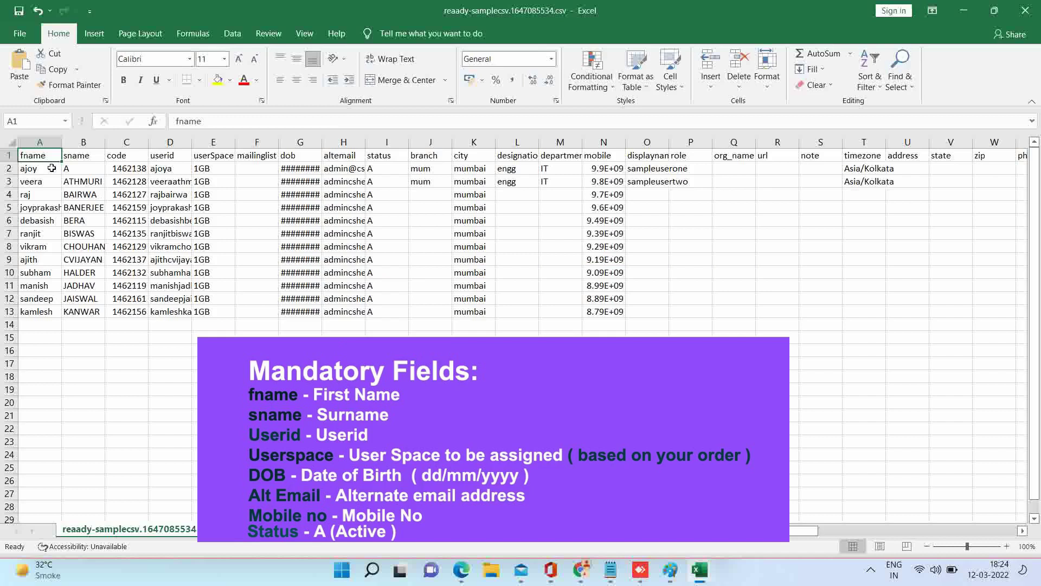
pyautogui.moveTo(51, 168); pyautogui.dragTo(104, 313)
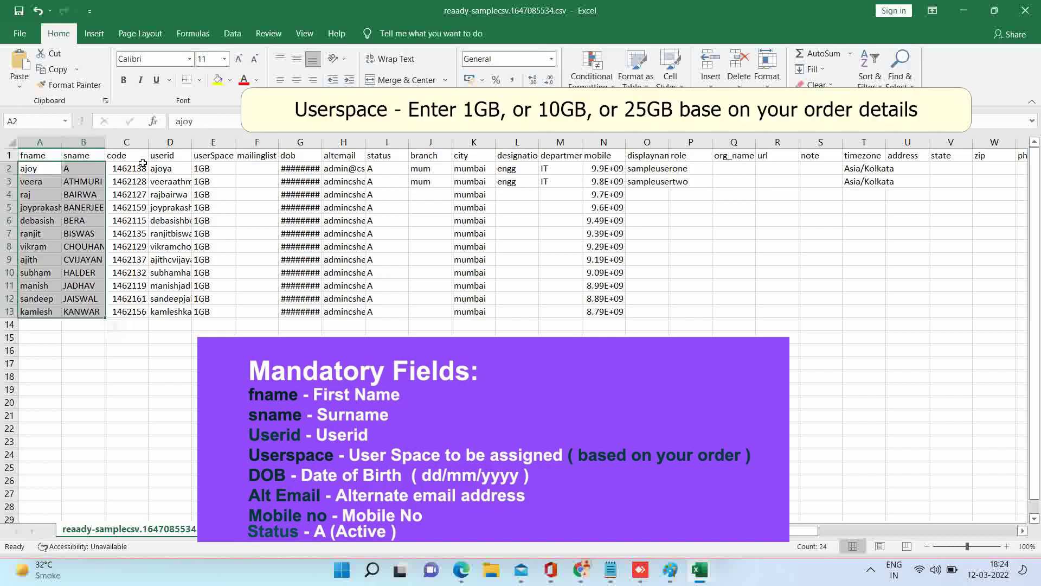
pyautogui.moveTo(143, 163); pyautogui.dragTo(139, 302)
pyautogui.click(174, 167)
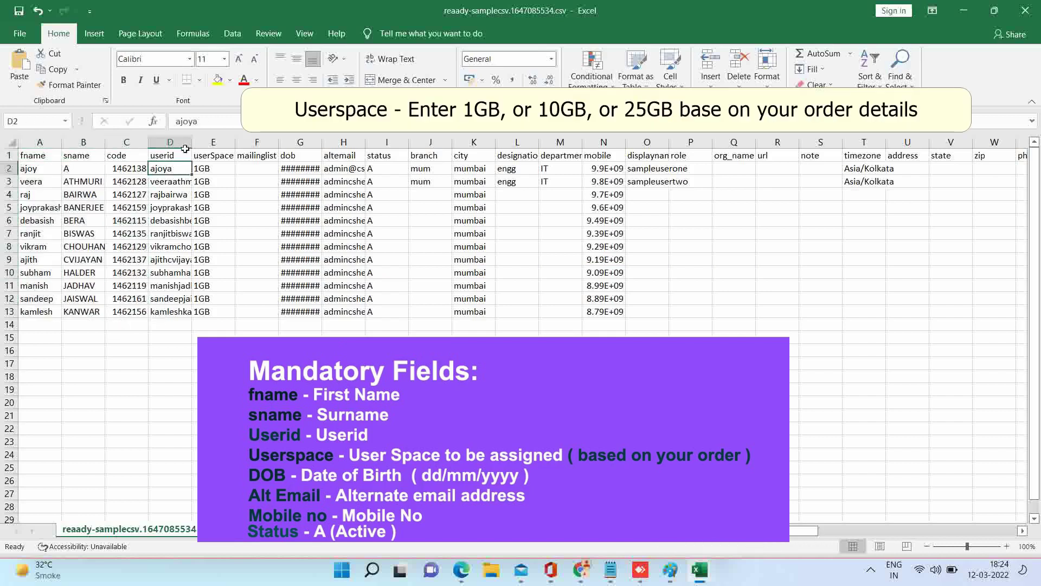
pyautogui.doubleClick(192, 143)
pyautogui.press('Down')
pyautogui.press('Down')
pyautogui.press('Down')
pyautogui.press('Down')
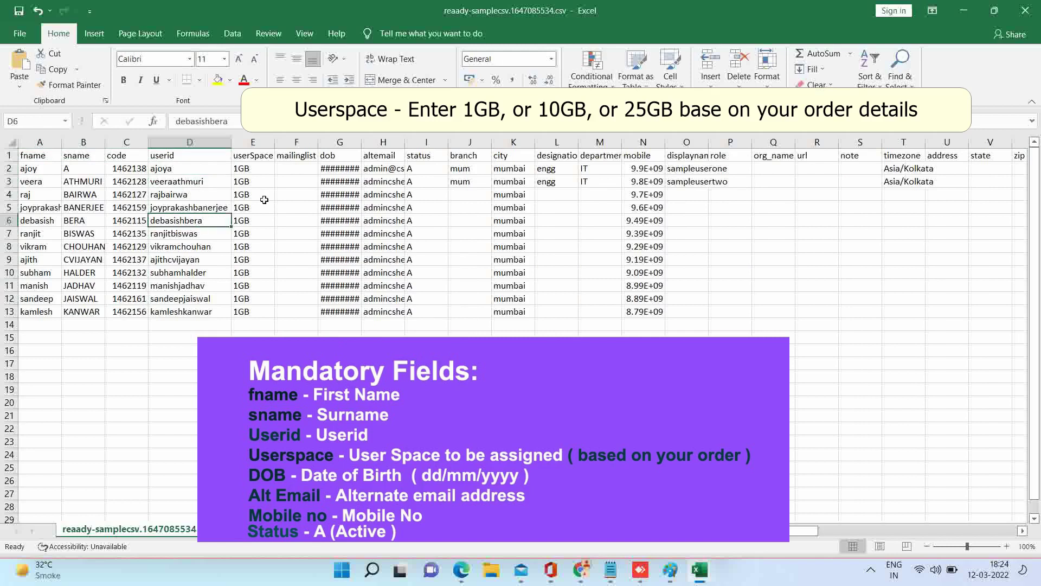
# Check the userSpace values, autofit the dob column G and select dates G2:G13
pyautogui.click(269, 180)
pyautogui.click(268, 208)
pyautogui.click(268, 233)
pyautogui.click(258, 259)
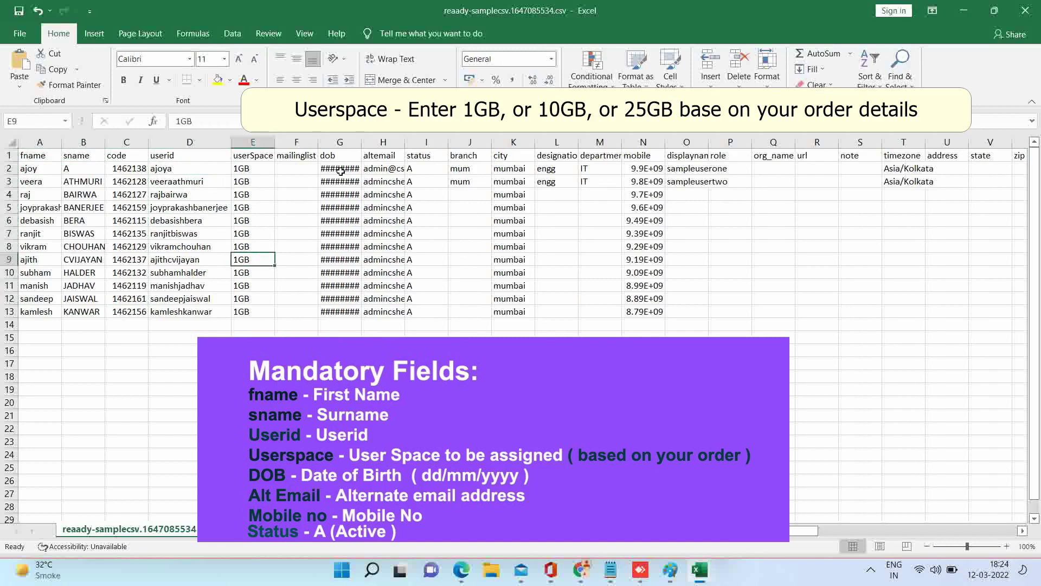
pyautogui.click(340, 169)
pyautogui.doubleClick(361, 142)
pyautogui.moveTo(357, 169); pyautogui.dragTo(353, 313)
# Format the dates of birth with the custom dd/mm/yyyy format
pyautogui.rightClick(338, 244)
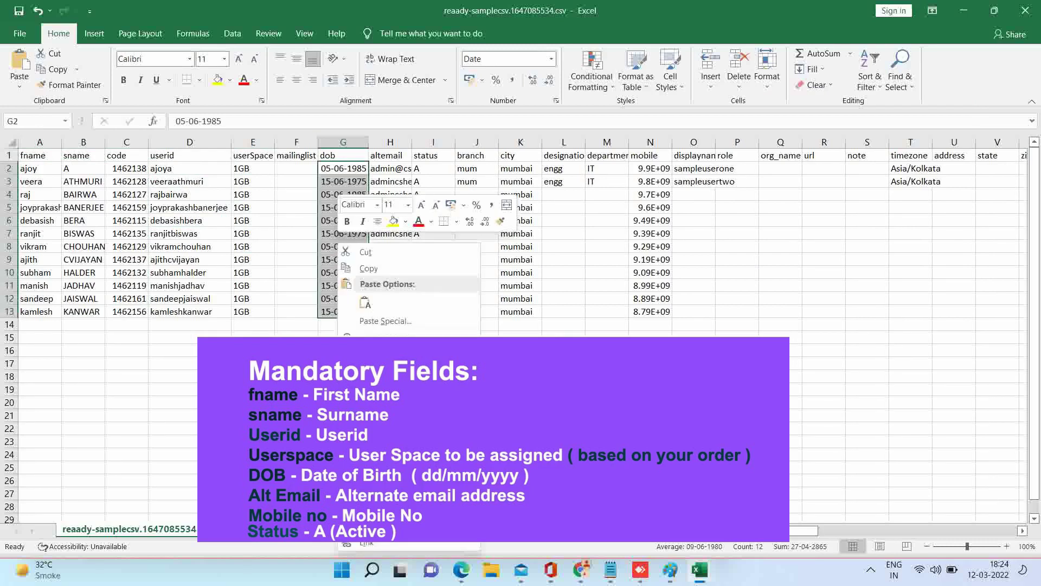
pyautogui.click(383, 497)
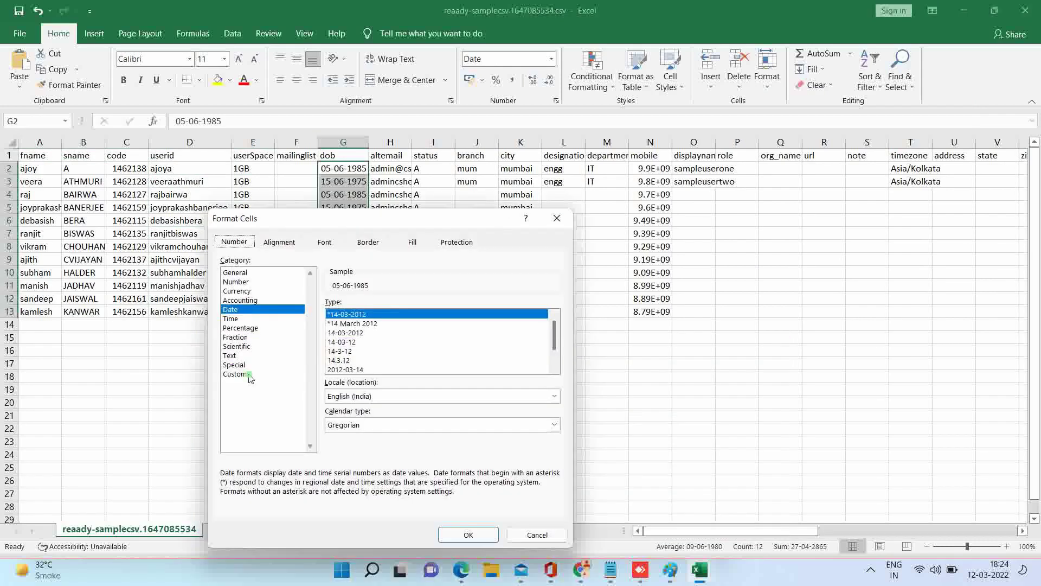
pyautogui.click(250, 374)
pyautogui.write('dd/')
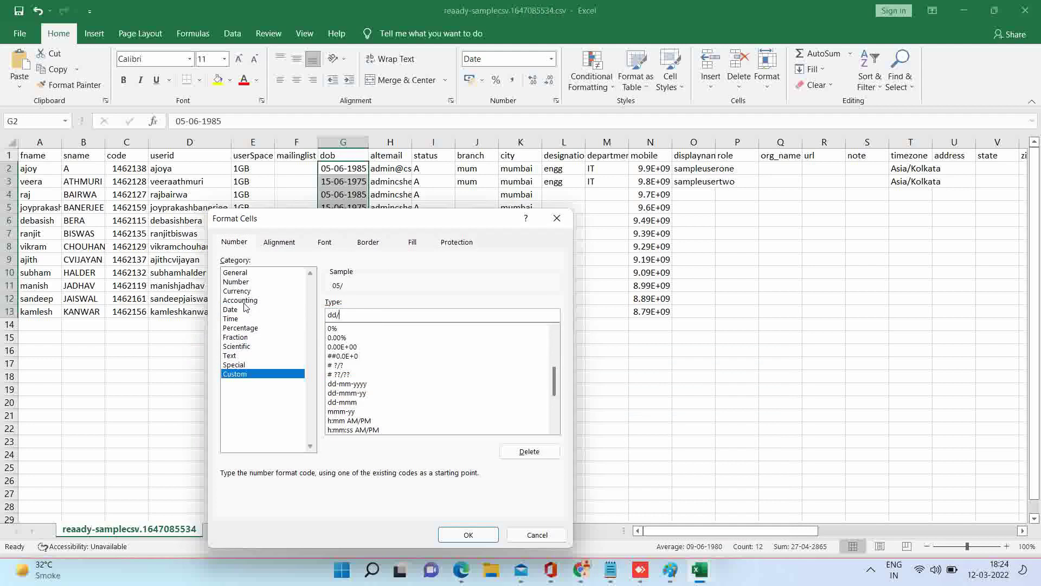
pyautogui.write('mm/yyyy')
pyautogui.press('Return')
# Widen column H to show full alternate emails and review the status values I2:I13
pyautogui.doubleClick(412, 142)
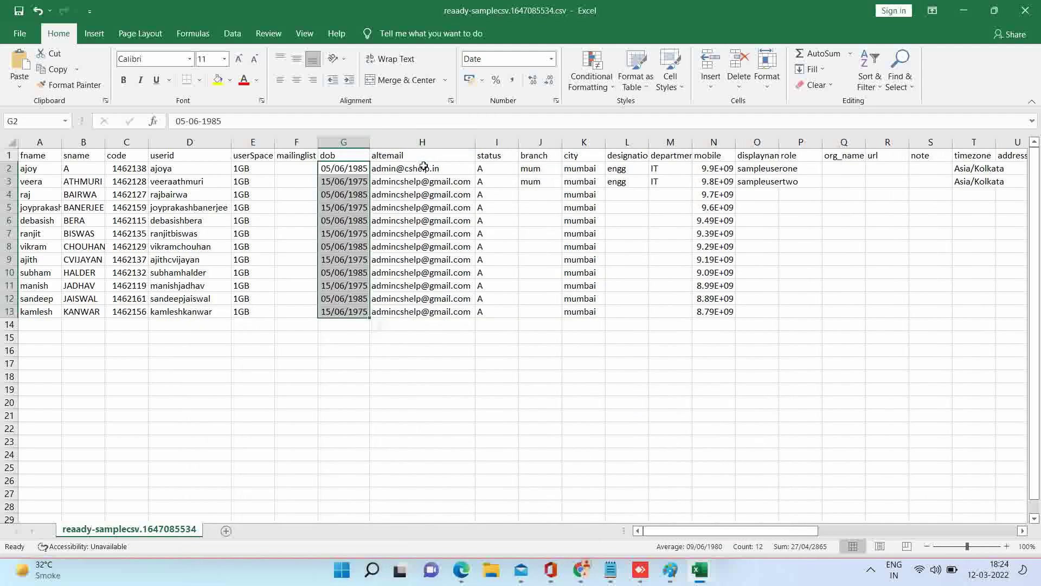
pyautogui.click(423, 168)
pyautogui.click(426, 234)
pyautogui.moveTo(488, 173); pyautogui.dragTo(496, 311)
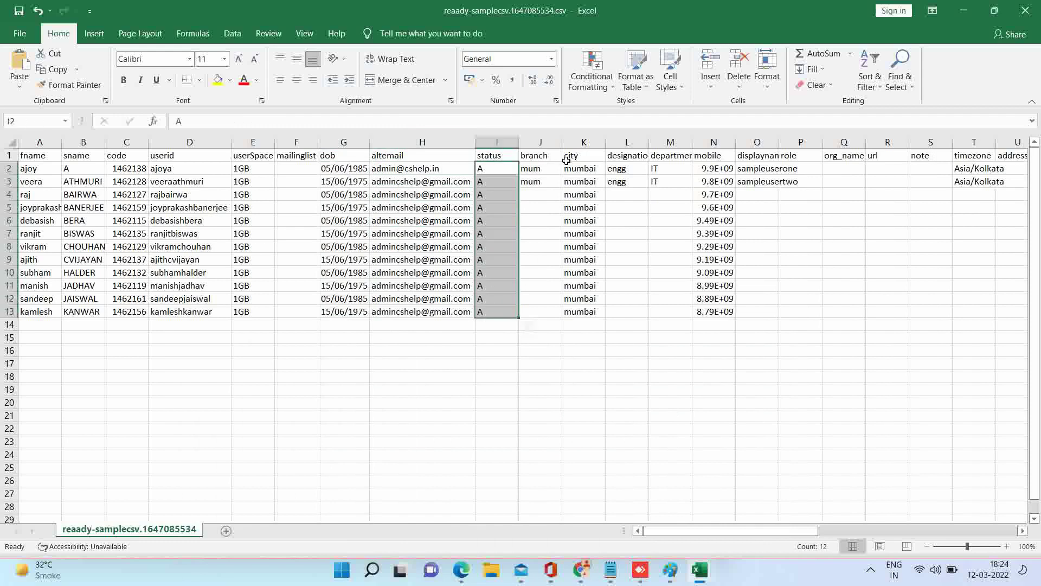
# Autofit columns N and O to show full mobile numbers and the displayname header
pyautogui.click(550, 157)
pyautogui.click(584, 158)
pyautogui.click(627, 157)
pyautogui.click(669, 158)
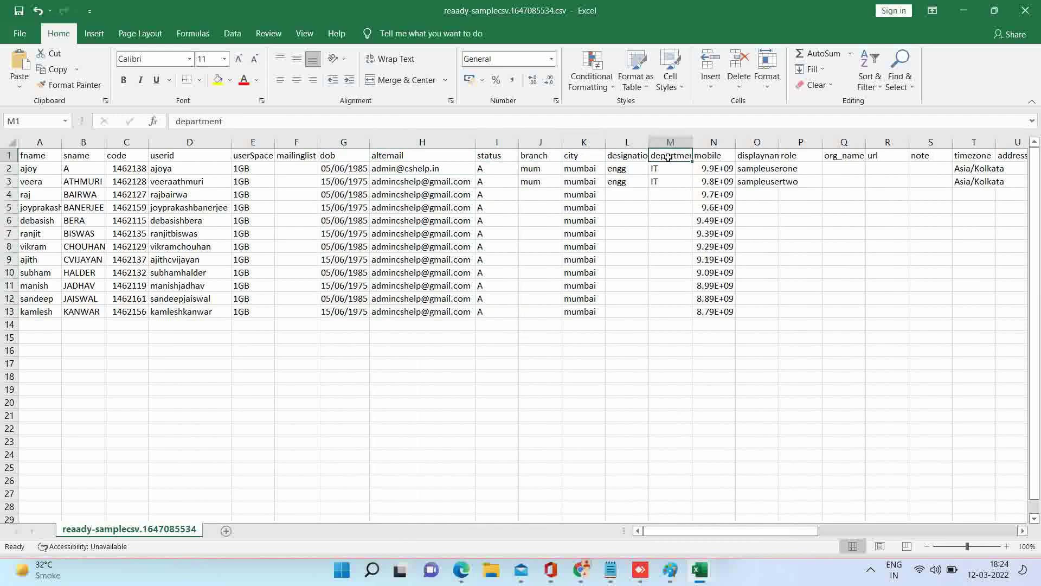
pyautogui.click(704, 156)
pyautogui.doubleClick(736, 142)
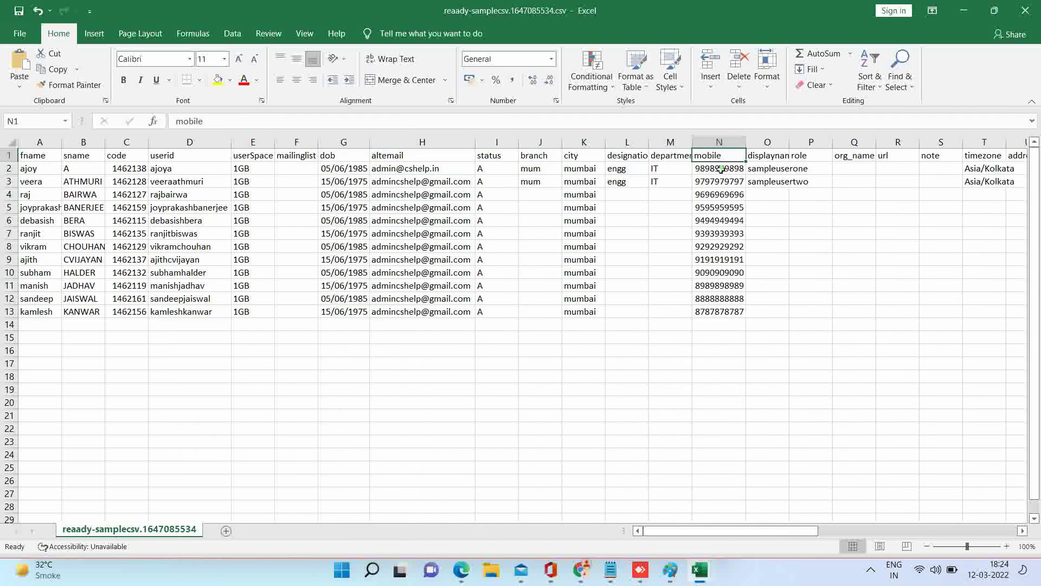
pyautogui.moveTo(721, 169); pyautogui.dragTo(723, 313)
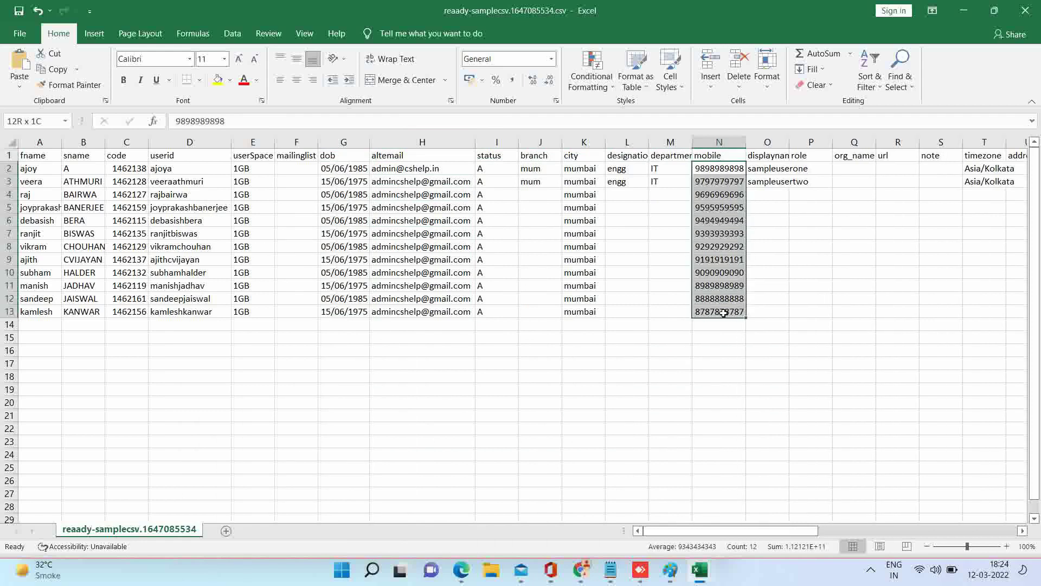
pyautogui.doubleClick(789, 142)
# Autofit column AB to its firsttimepasswordchange header and review its flags
pyautogui.click(783, 181)
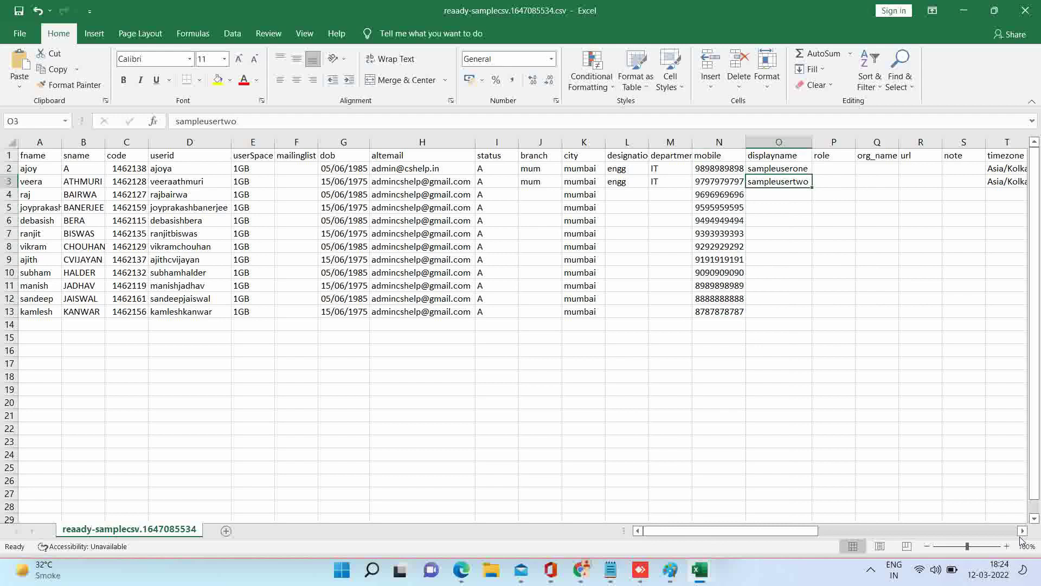
pyautogui.moveTo(1023, 533); pyautogui.dragTo(1023, 535)
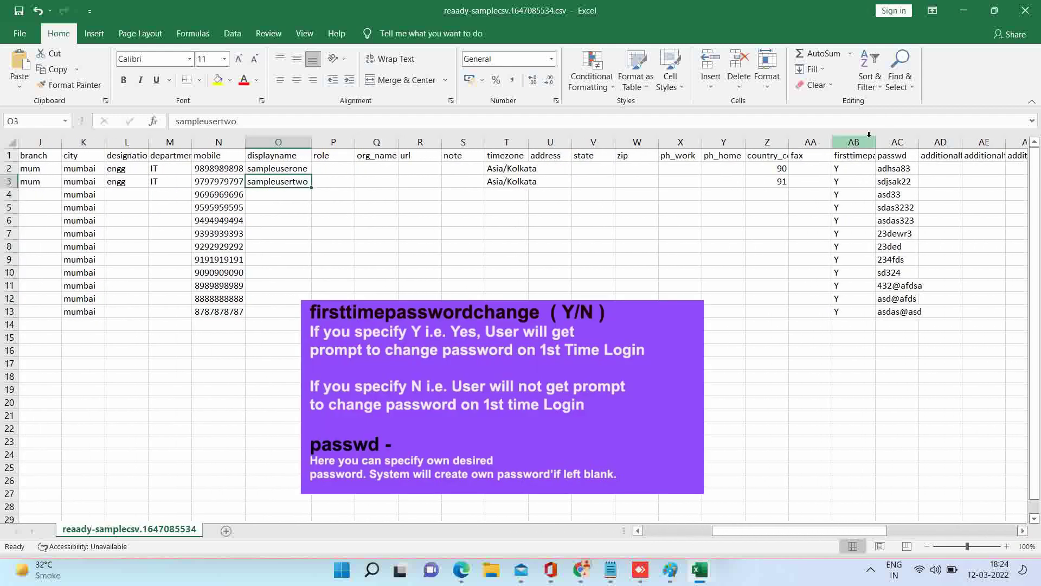
pyautogui.doubleClick(875, 142)
pyautogui.click(873, 155)
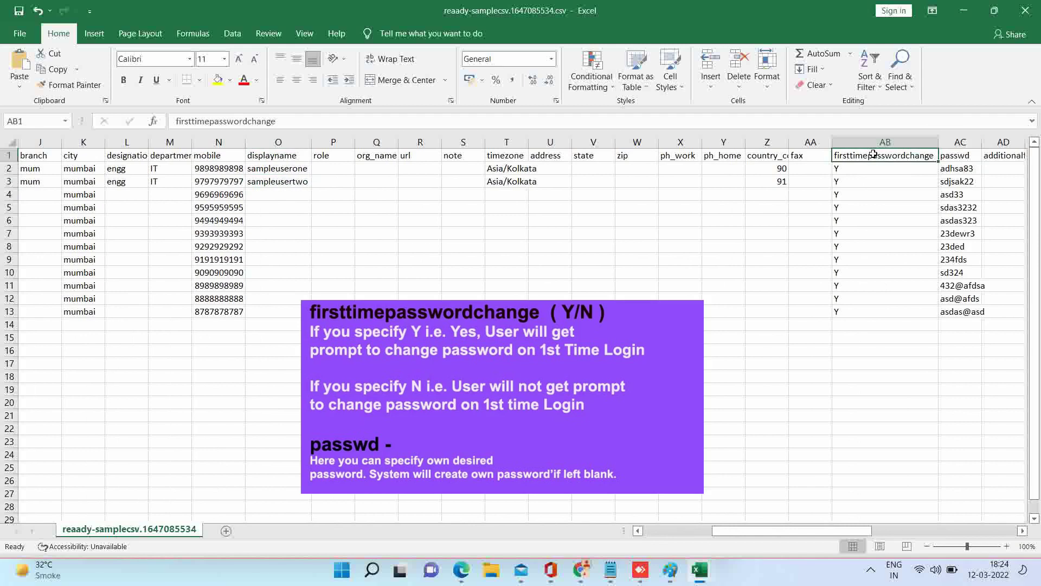
pyautogui.click(867, 168)
pyautogui.click(865, 183)
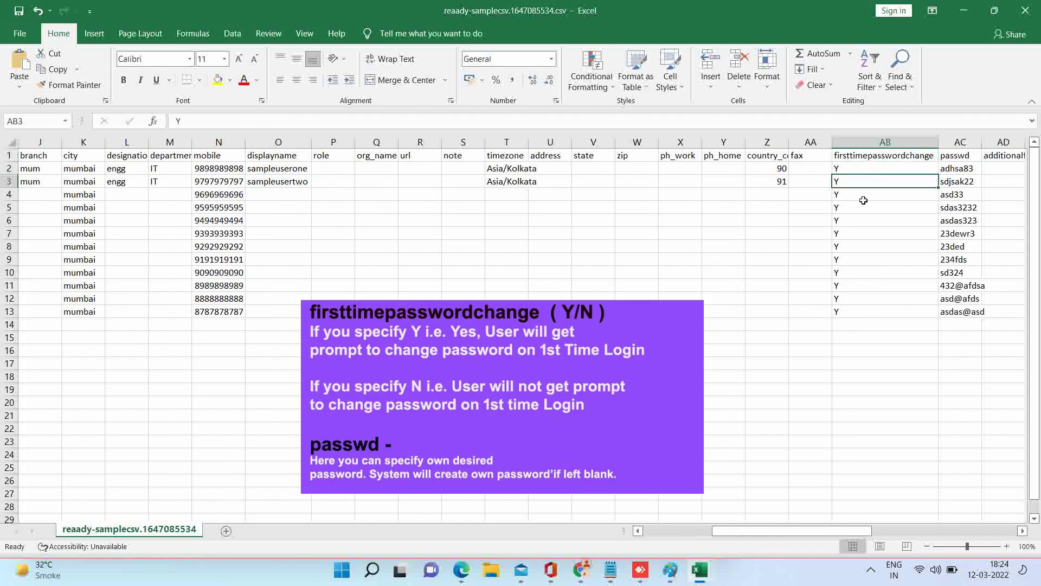
pyautogui.click(864, 201)
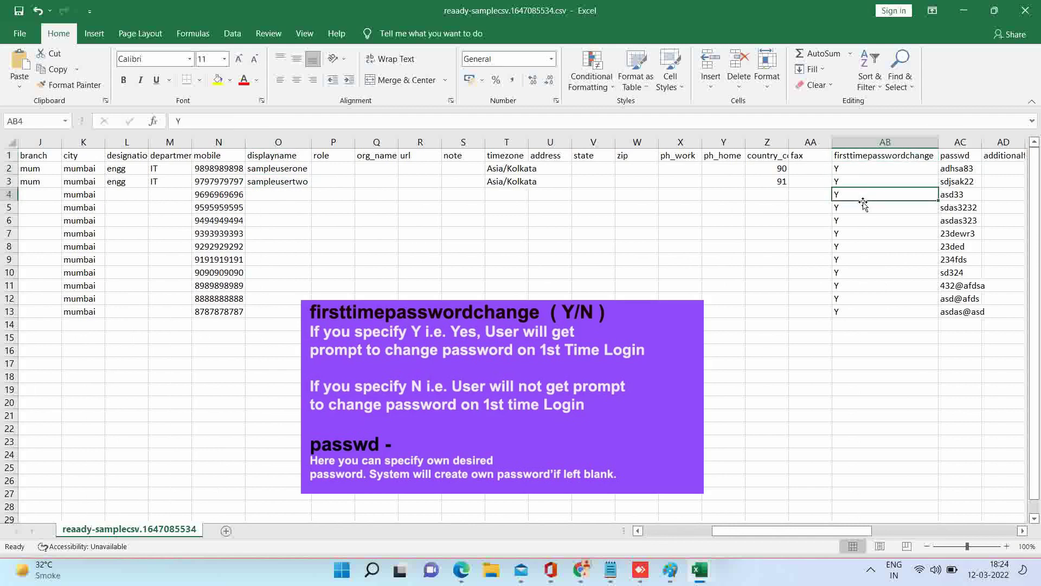
pyautogui.click(860, 171)
pyautogui.click(862, 195)
# Change the firsttimepasswordchange flags in AB3 and AB4 from Y to N
pyautogui.click(856, 178)
pyautogui.write('N')
pyautogui.press('Left')
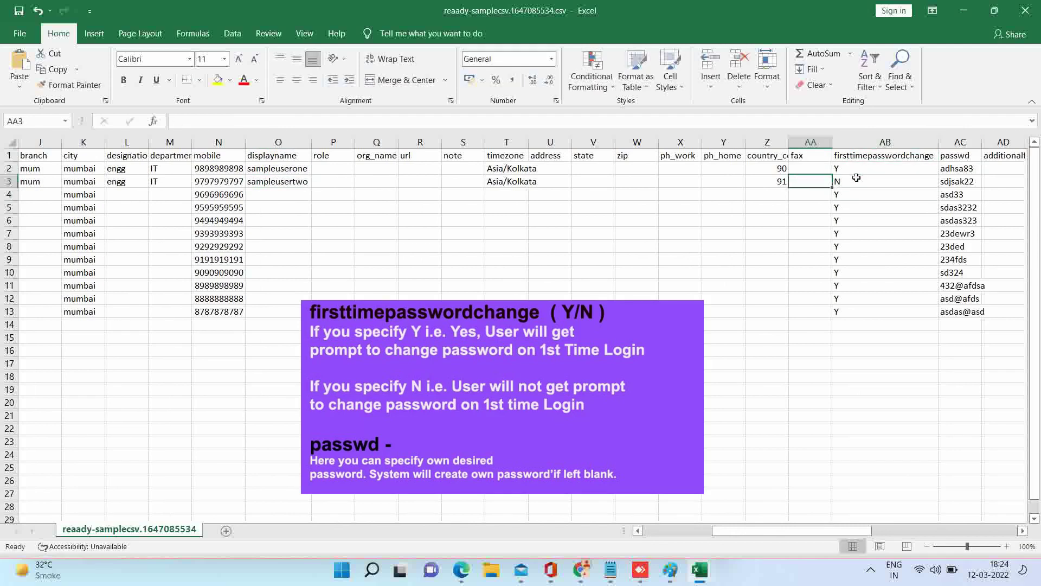
pyautogui.press('Down')
pyautogui.press('Right')
pyautogui.write('N')
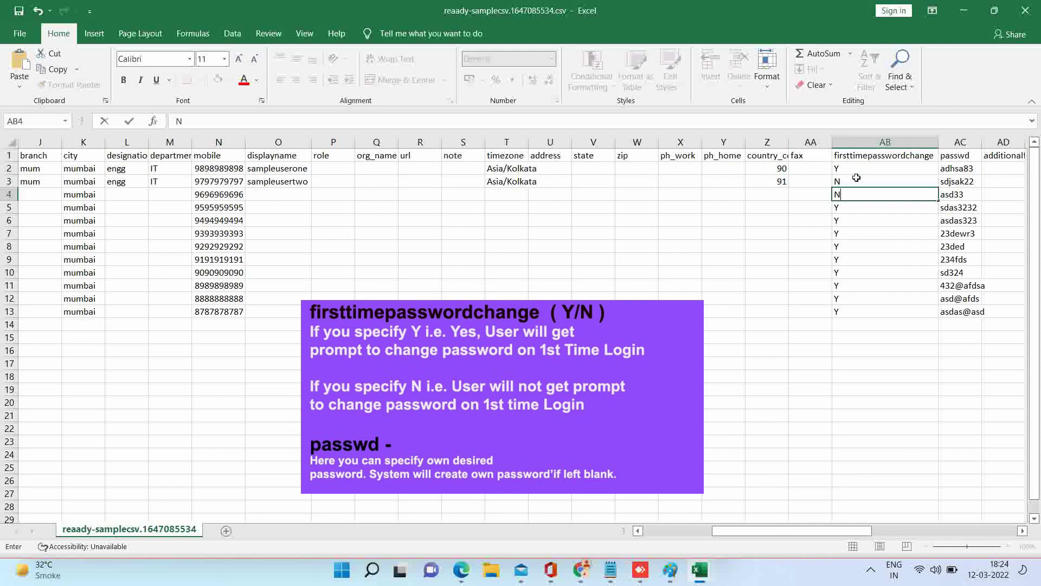
pyautogui.click(856, 178)
pyautogui.click(859, 197)
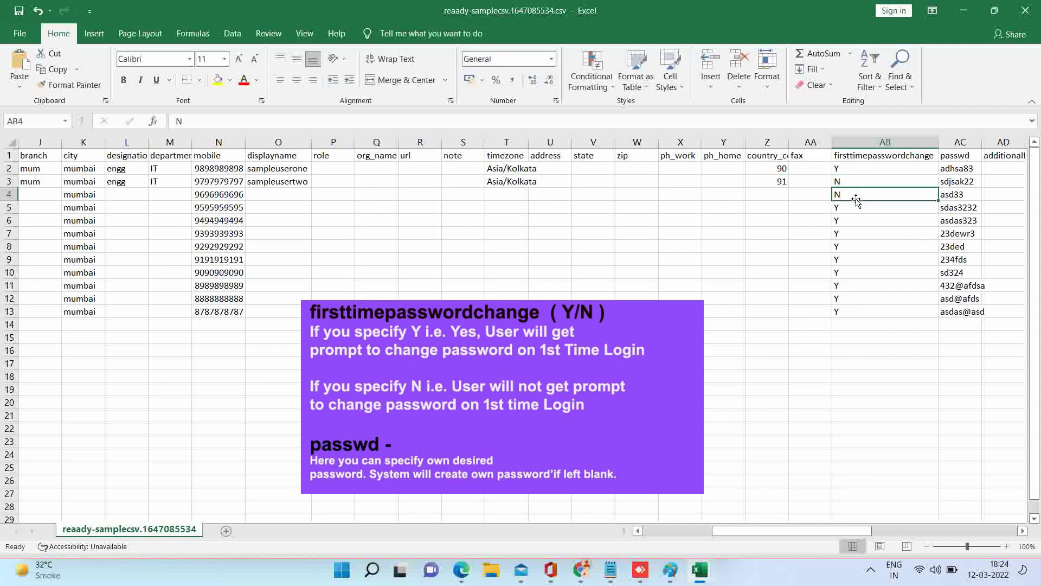
# Review the sample passwords in the passwd column AC
pyautogui.click(957, 158)
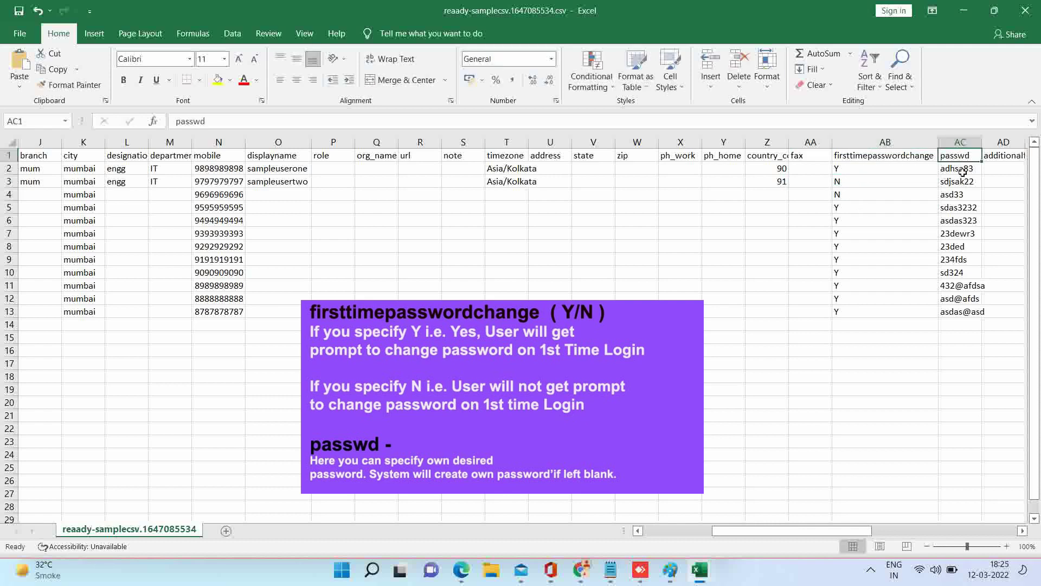
pyautogui.click(962, 168)
pyautogui.click(961, 182)
pyautogui.click(961, 194)
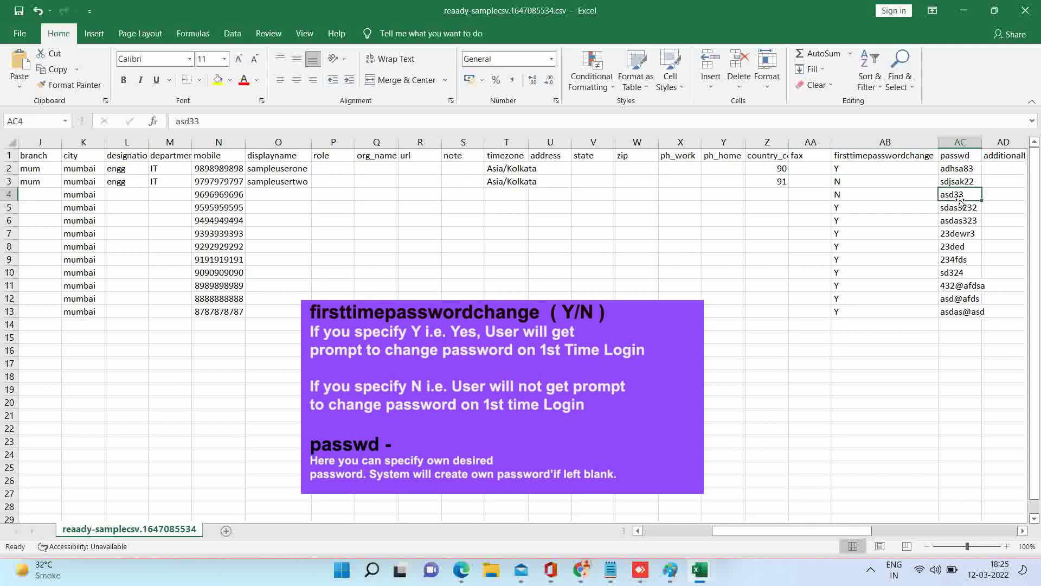
pyautogui.click(963, 207)
pyautogui.click(964, 233)
pyautogui.click(965, 244)
pyautogui.click(965, 260)
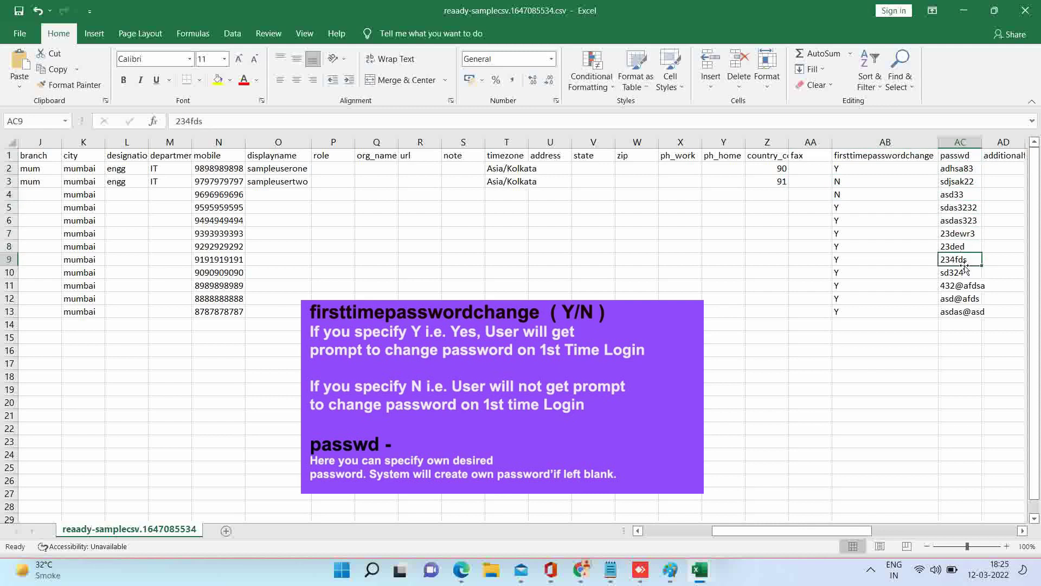
pyautogui.click(964, 273)
pyautogui.click(965, 285)
pyautogui.click(967, 295)
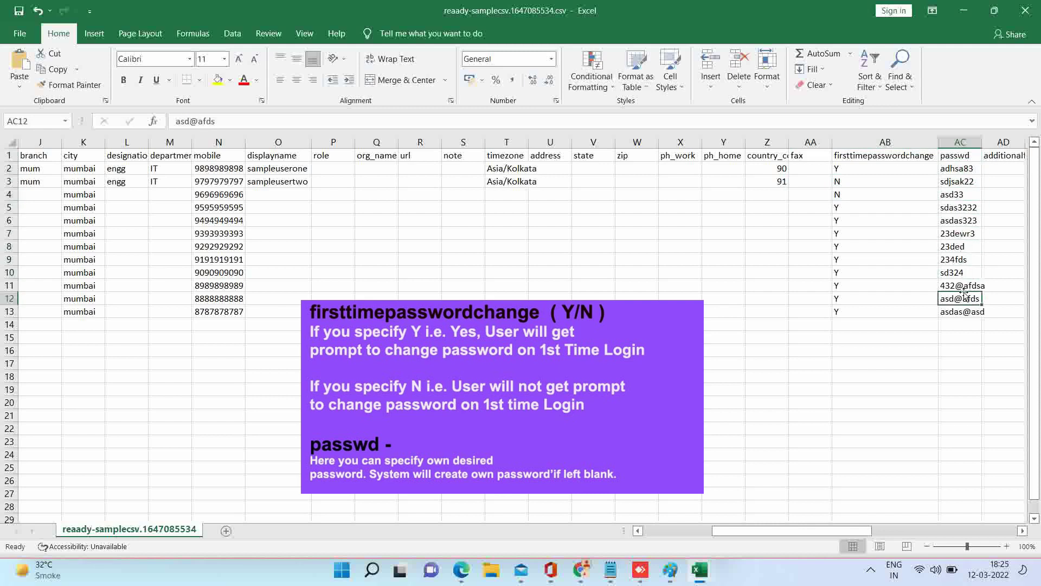
pyautogui.moveTo(956, 161); pyautogui.dragTo(993, 328)
# Scroll through the remaining columns and return to the browser
pyautogui.click(1022, 531)
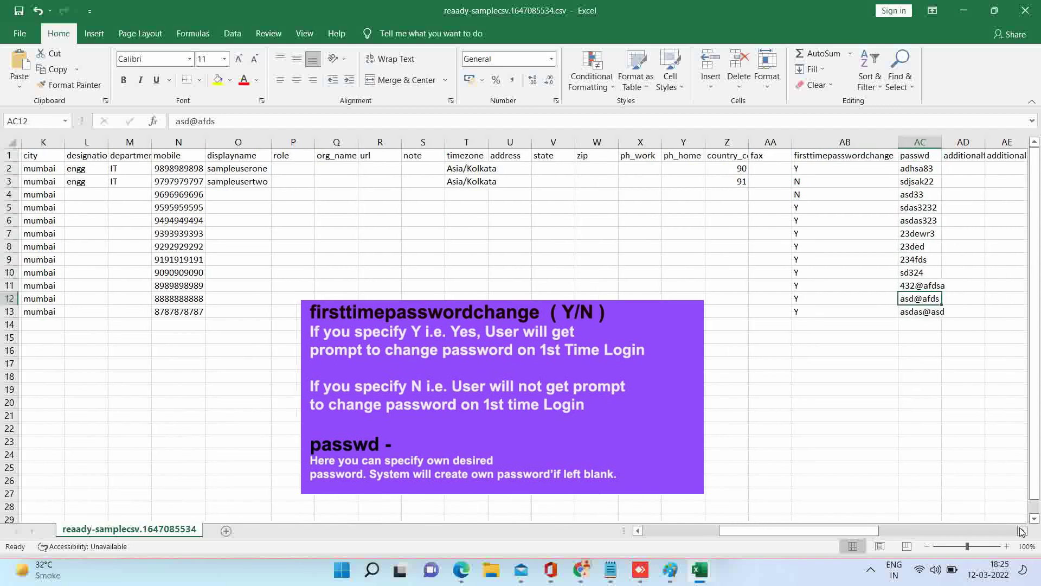
pyautogui.click(1022, 531)
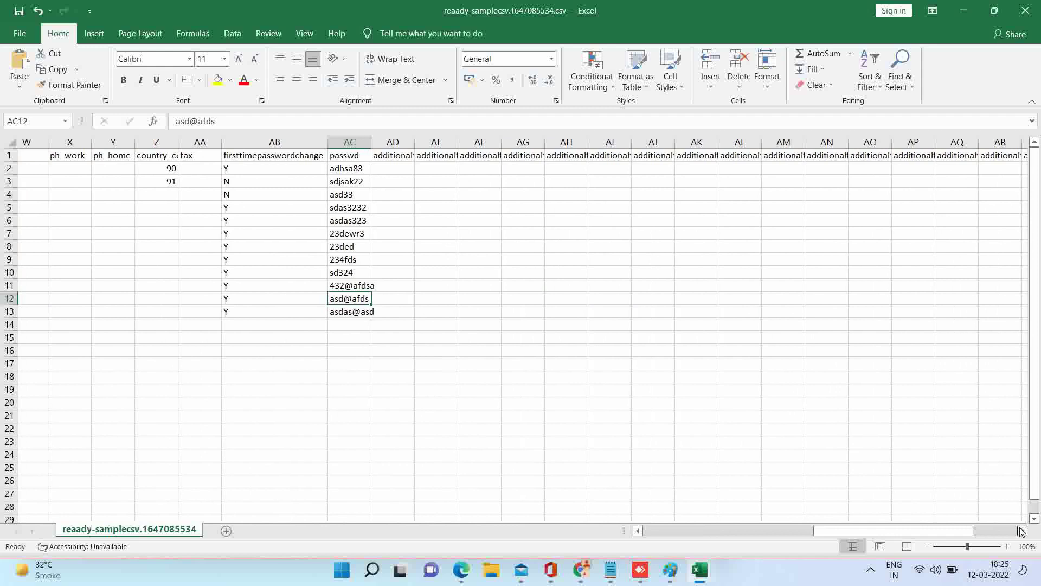
pyautogui.click(1022, 530)
pyautogui.moveTo(883, 539); pyautogui.dragTo(673, 540)
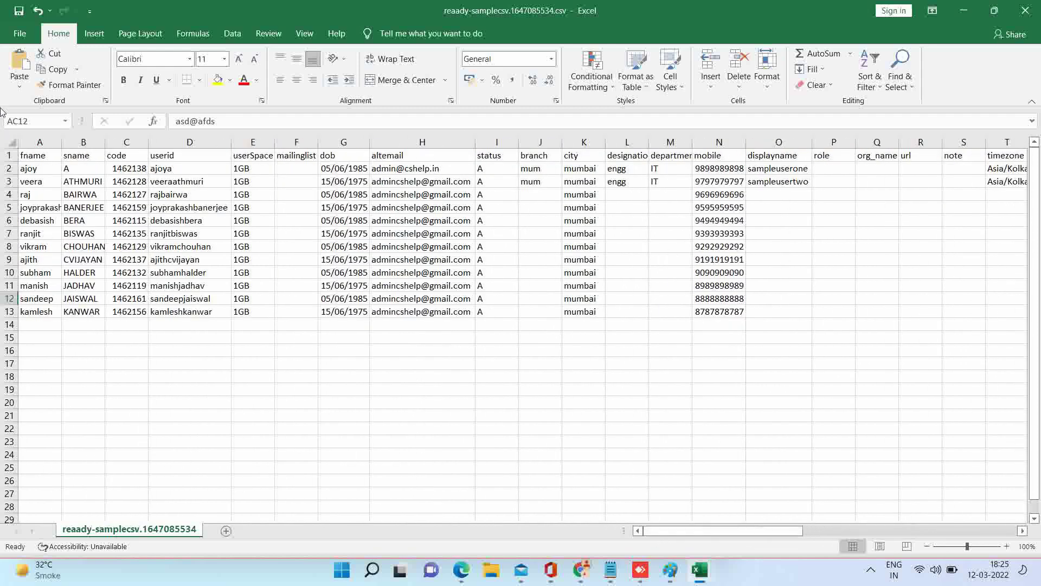
pyautogui.click(18, 12)
# Upload the edited reaady-samplecsv.1647085534.csv from Downloads on Add bulk users and confirm success
pyautogui.click(468, 574)
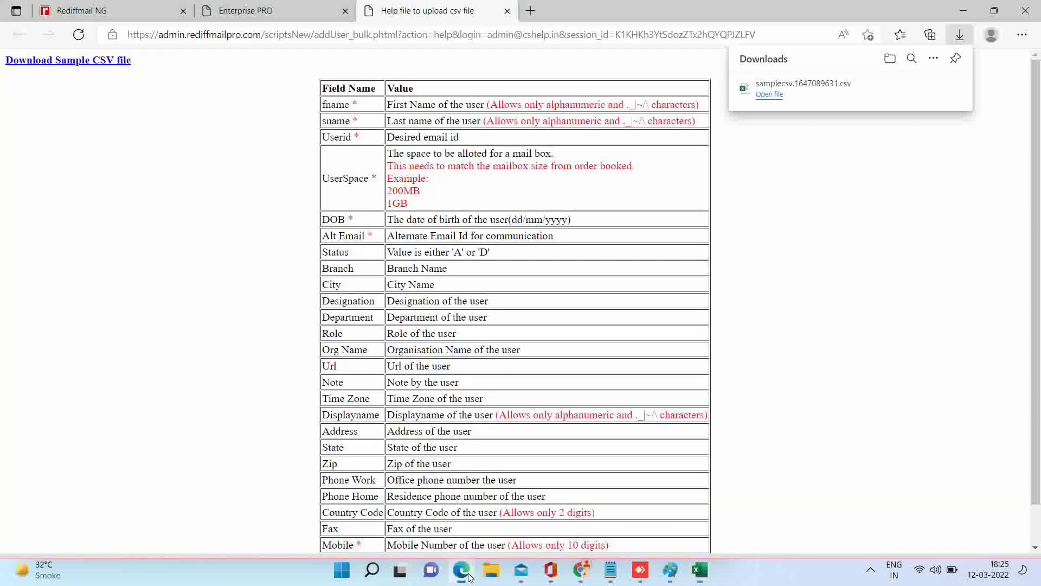
pyautogui.click(228, 13)
pyautogui.click(277, 187)
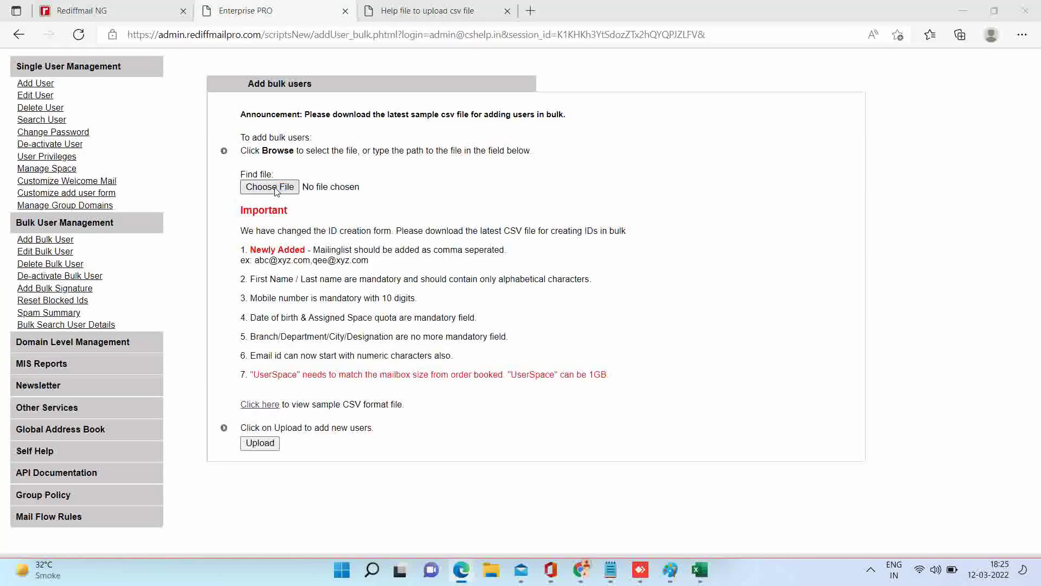
pyautogui.click(60, 105)
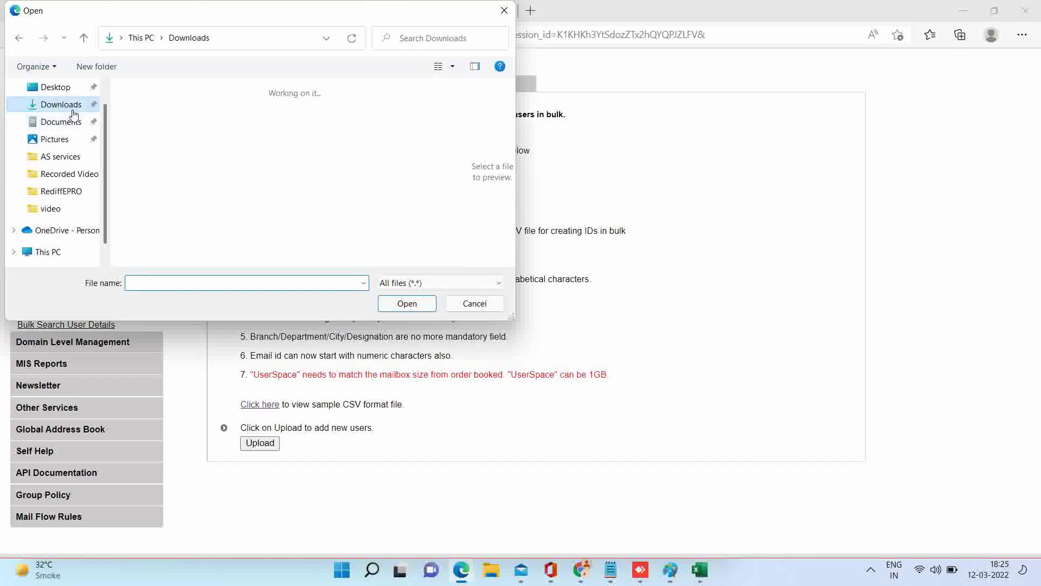
pyautogui.doubleClick(163, 109)
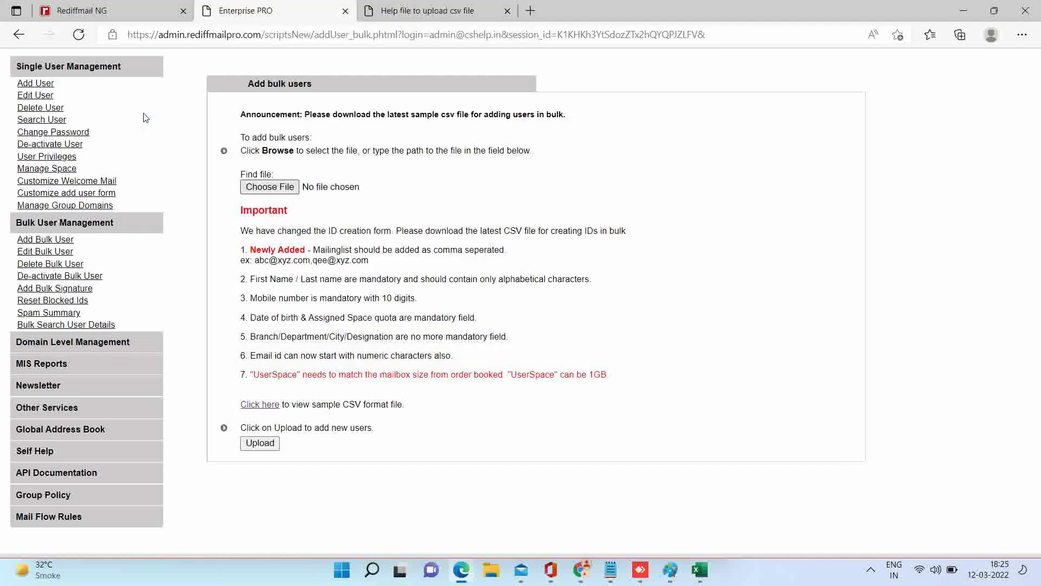
pyautogui.click(274, 443)
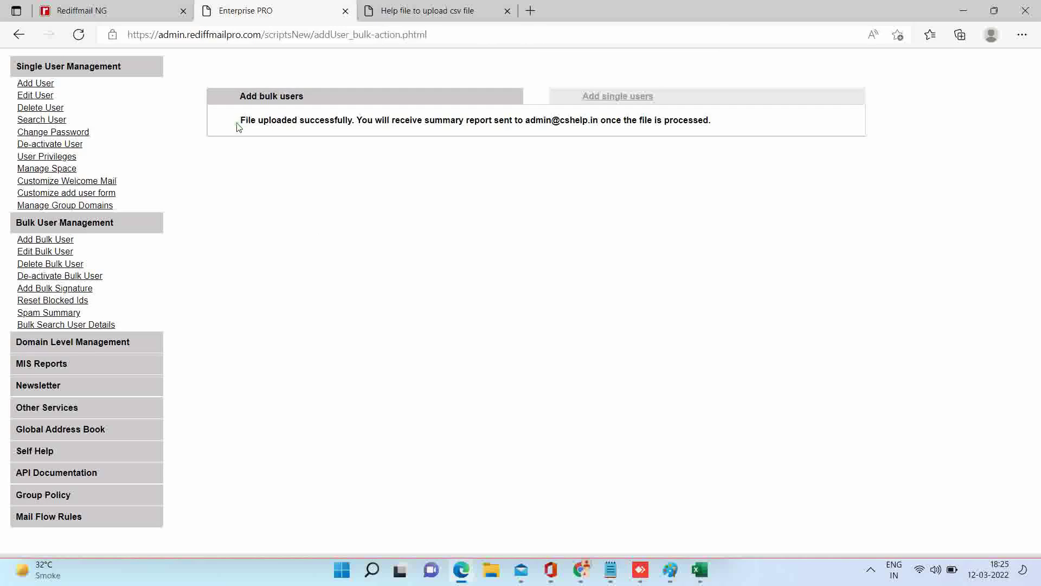
pyautogui.moveTo(239, 127); pyautogui.dragTo(715, 127)
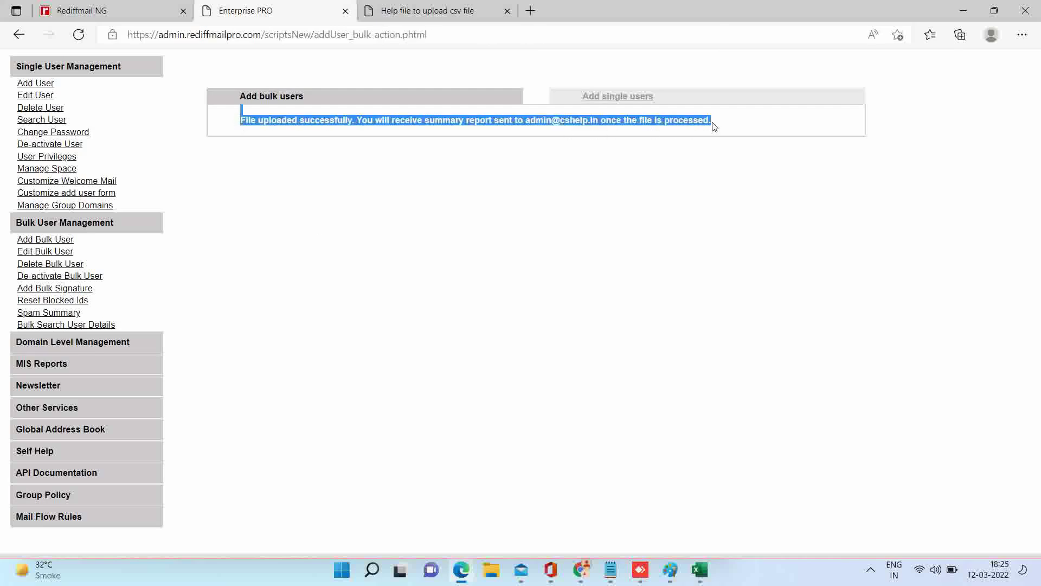
# Open the newest bulk user addition email (12 succeeded, 0 failed) and open bulk_result.csv in Excel
pyautogui.click(129, 20)
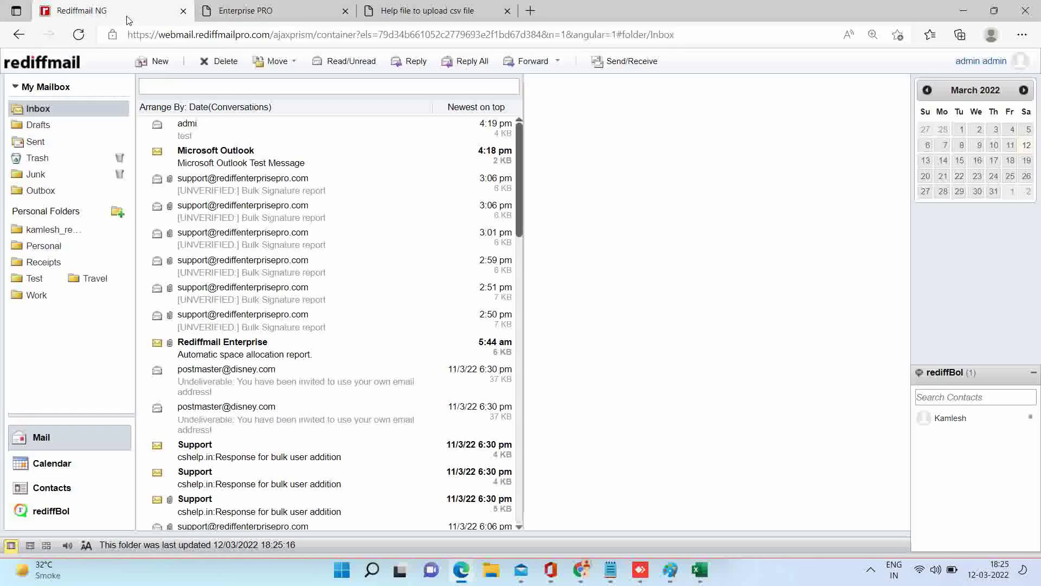
pyautogui.click(77, 114)
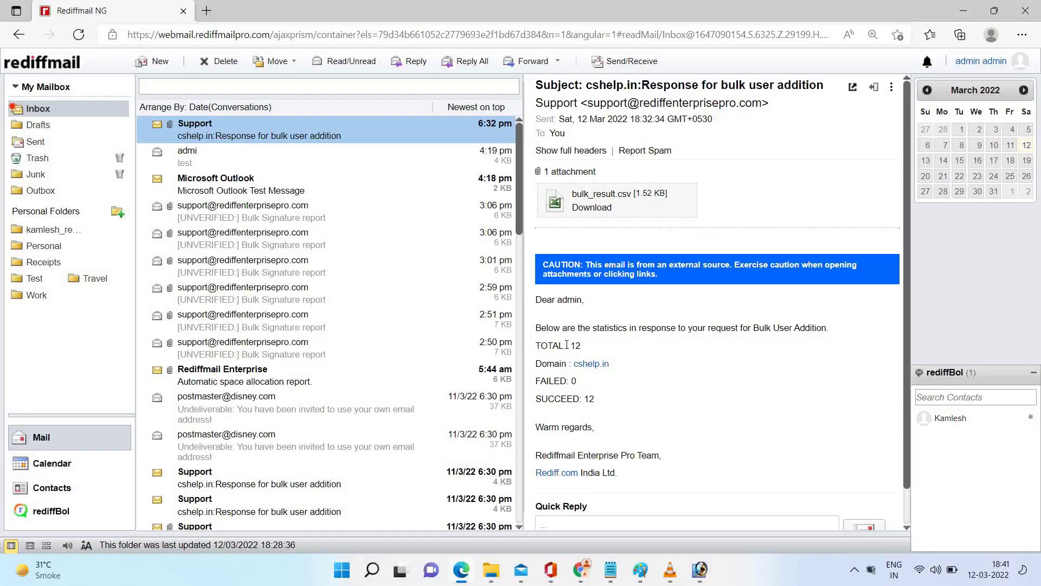
pyautogui.click(239, 134)
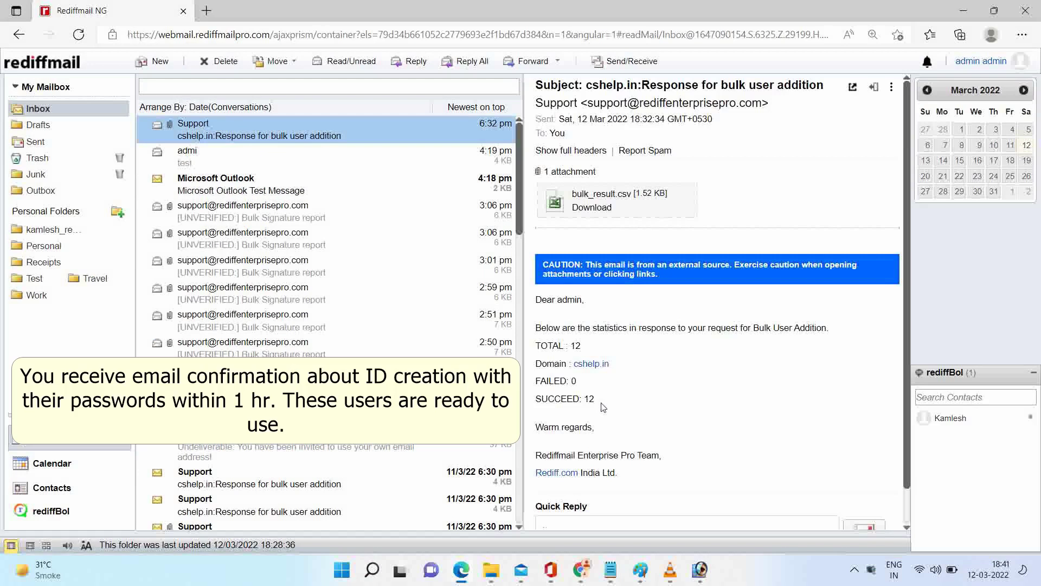
pyautogui.moveTo(594, 400); pyautogui.dragTo(536, 343)
pyautogui.click(561, 326)
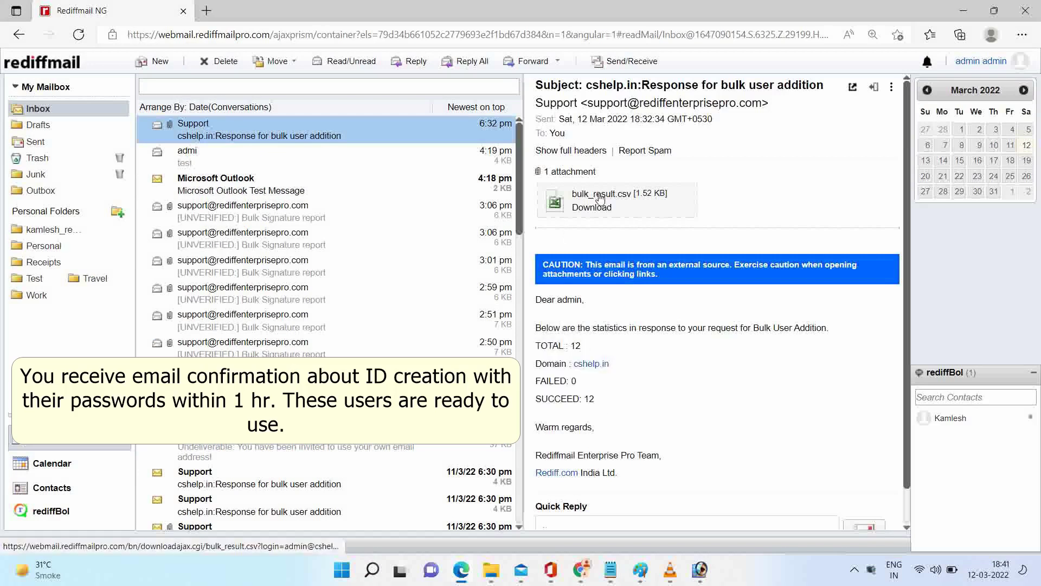
pyautogui.click(600, 199)
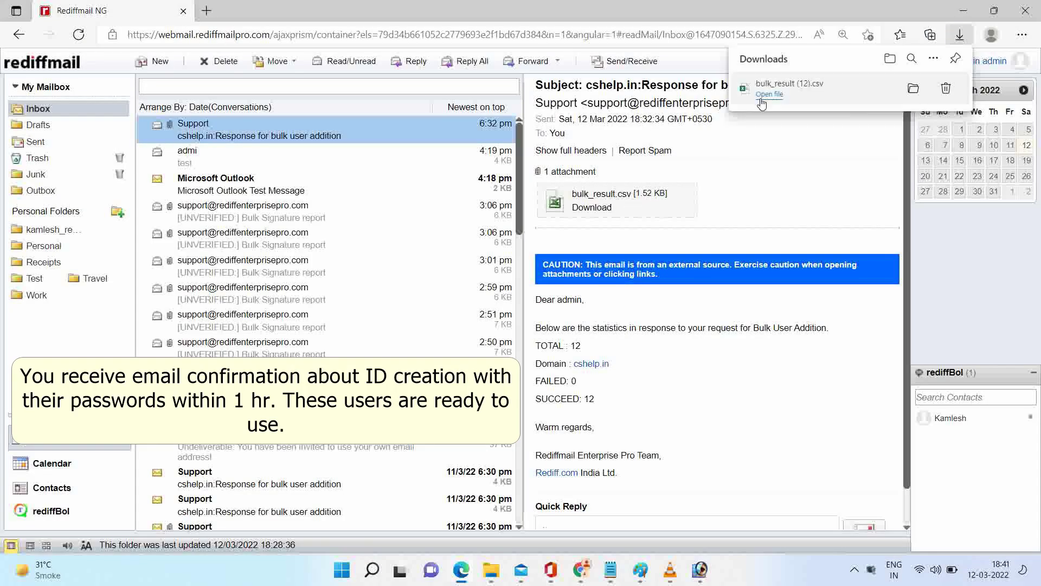
pyautogui.click(767, 95)
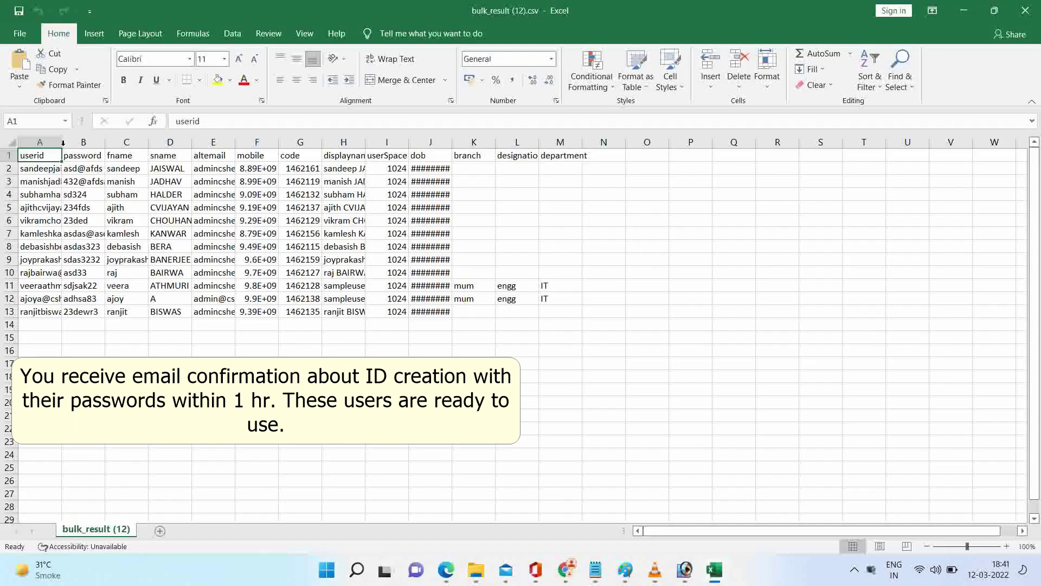
# Autofit the user id, password, mobile, displayname and dob columns, then select the ids and passwords
pyautogui.doubleClick(62, 143)
pyautogui.doubleClick(190, 143)
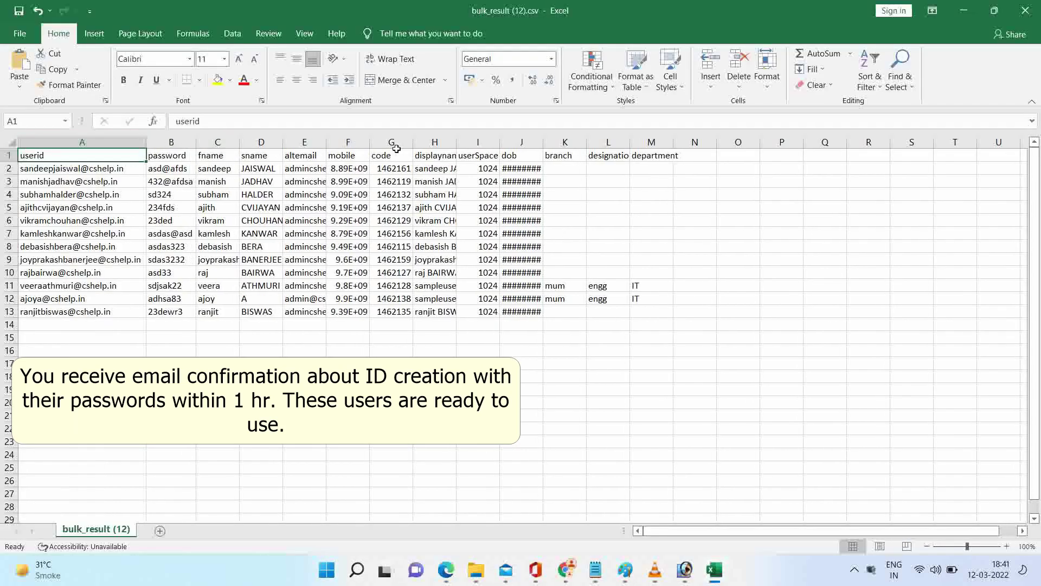
pyautogui.doubleClick(369, 143)
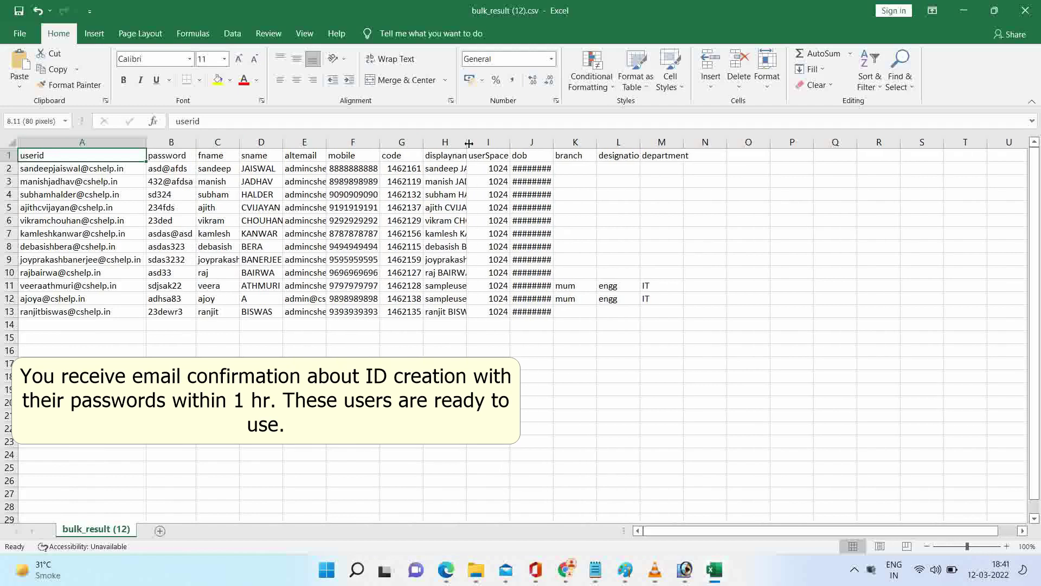
pyautogui.doubleClick(469, 143)
pyautogui.doubleClick(559, 142)
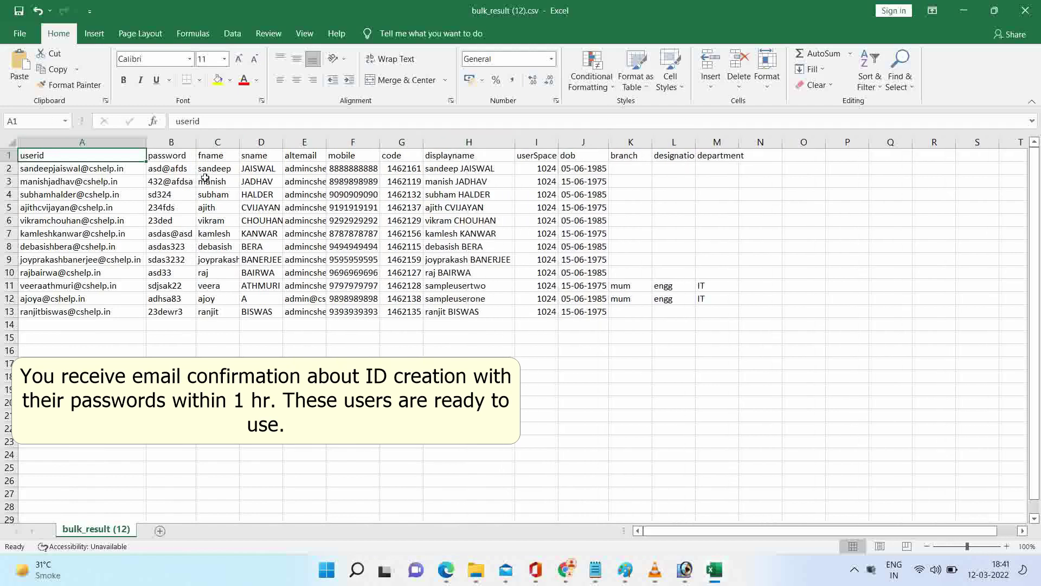
pyautogui.moveTo(166, 168); pyautogui.dragTo(167, 311)
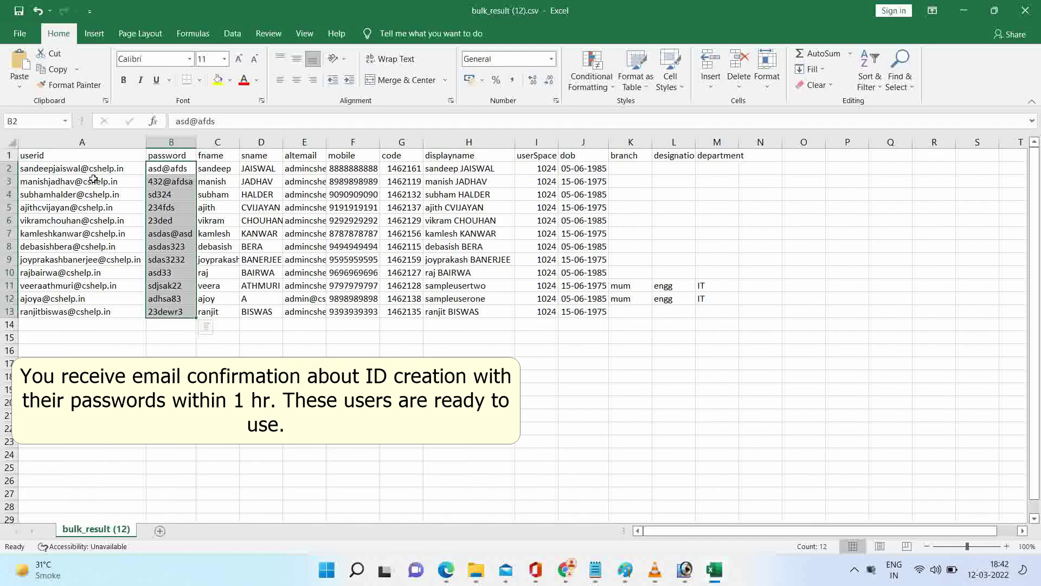
pyautogui.moveTo(94, 169); pyautogui.dragTo(810, 314)
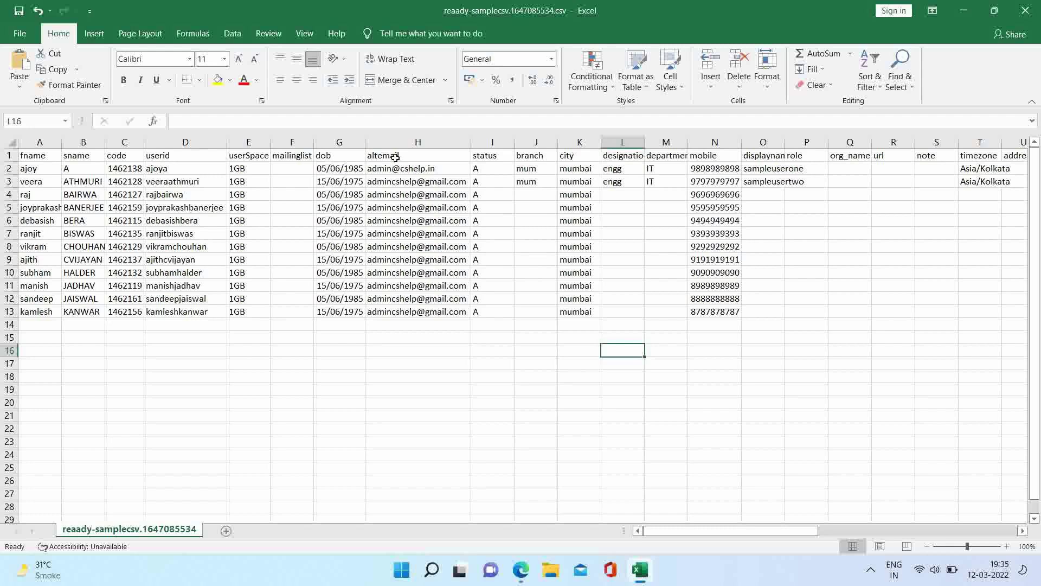
pyautogui.moveTo(332, 158); pyautogui.dragTo(341, 311)
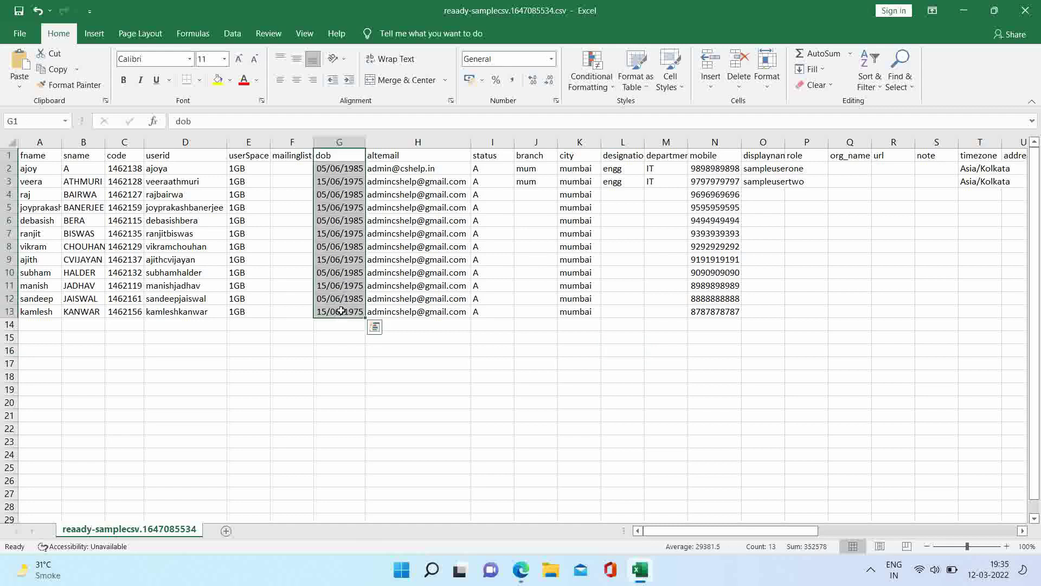
pyautogui.moveTo(708, 158); pyautogui.dragTo(725, 324)
pyautogui.moveTo(424, 160); pyautogui.dragTo(425, 322)
pyautogui.click(428, 339)
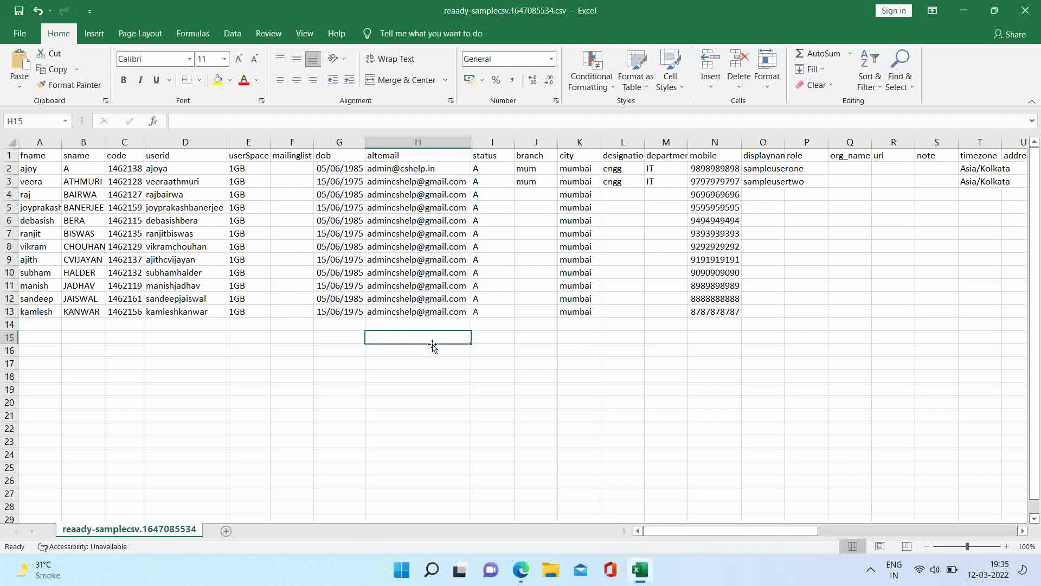
# In the admin console's Customize add user form, set Mobile No, Date of birth and Alternate Email ID optional
pyautogui.click(521, 569)
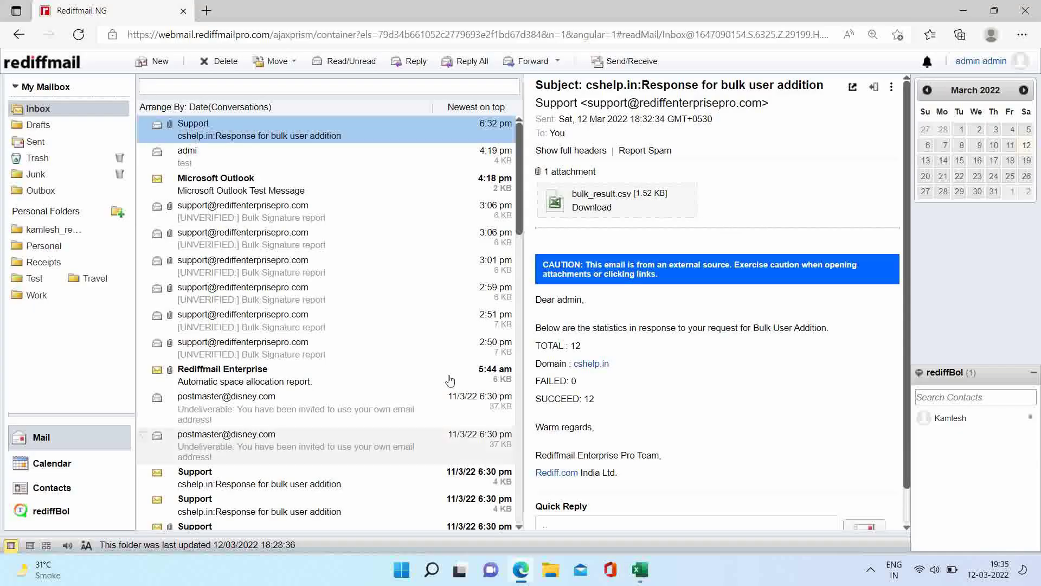
pyautogui.click(1020, 61)
pyautogui.click(911, 260)
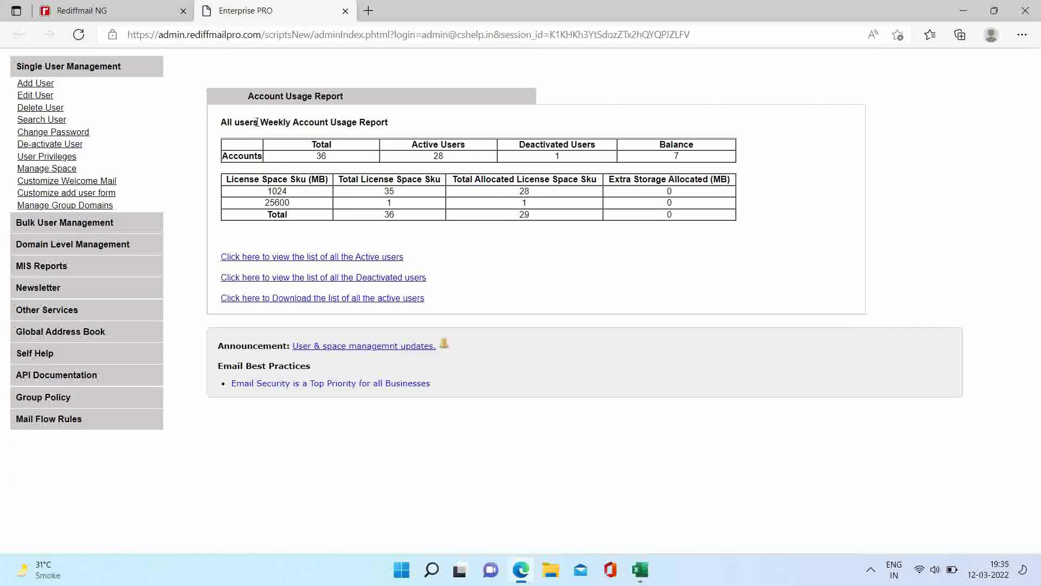
pyautogui.click(69, 195)
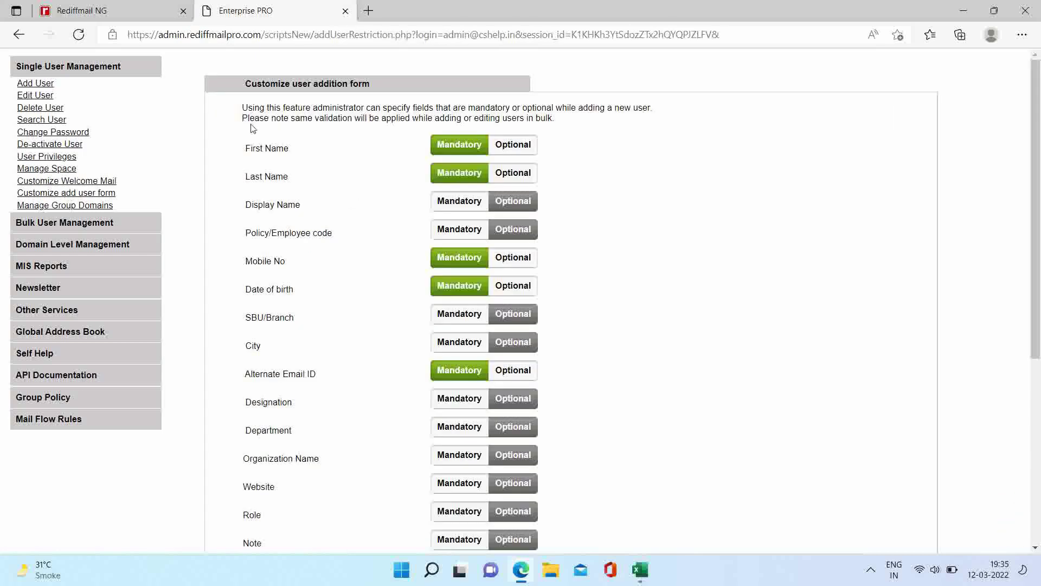
pyautogui.moveTo(245, 108); pyautogui.dragTo(601, 124)
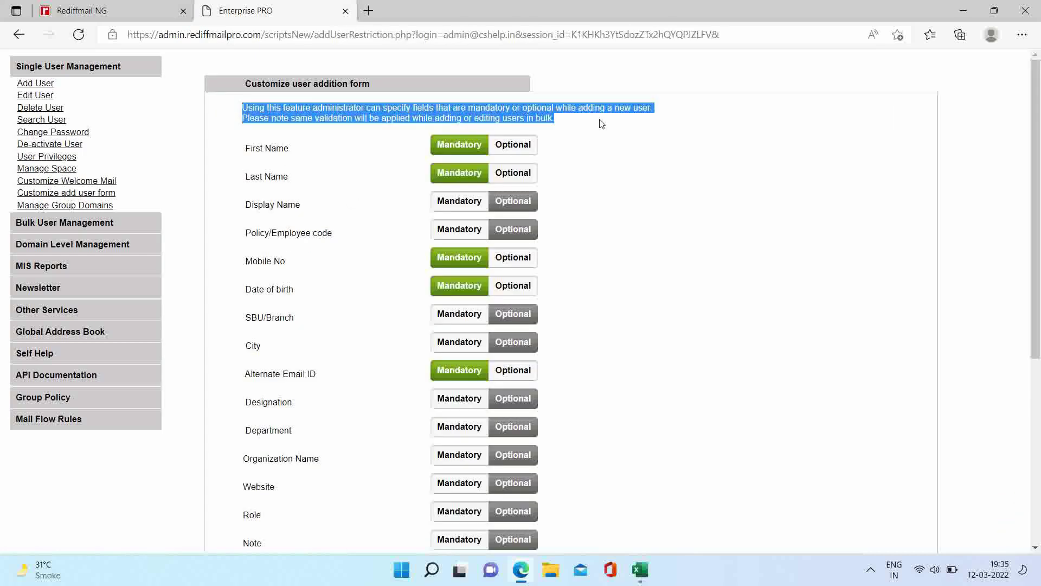
pyautogui.click(510, 258)
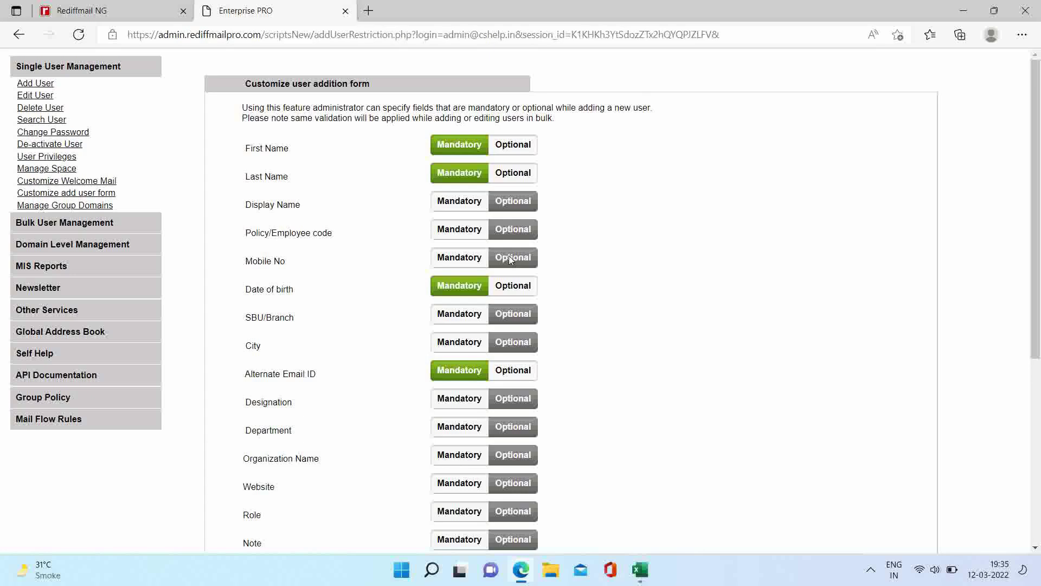
pyautogui.click(510, 286)
pyautogui.click(519, 369)
pyautogui.scroll(-5, 571, 330)
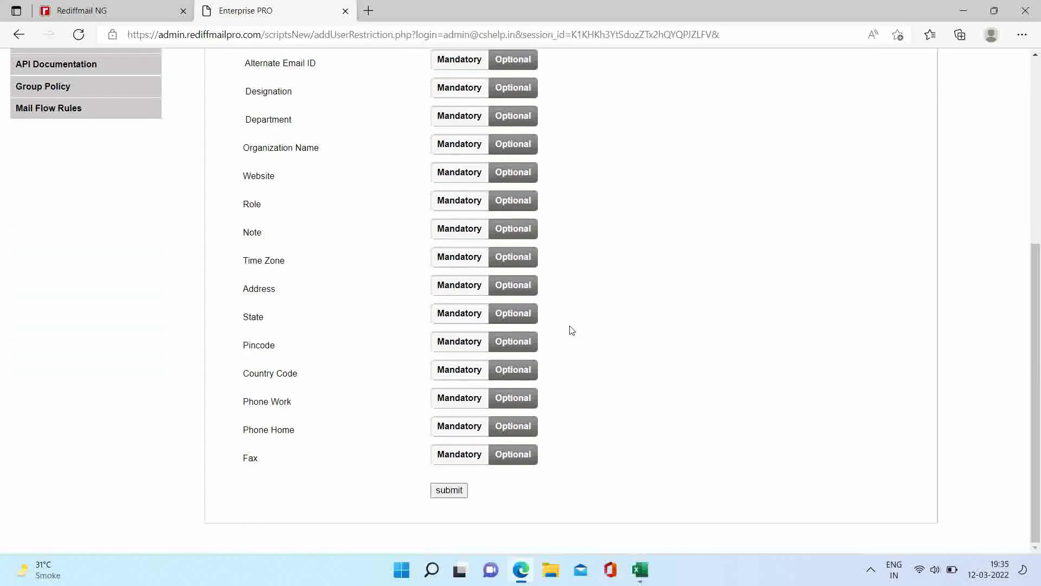
pyautogui.click(457, 488)
# Clear all dob values G2:G13, alternate emails H6:H13 and mobile numbers N11:N13
pyautogui.click(640, 568)
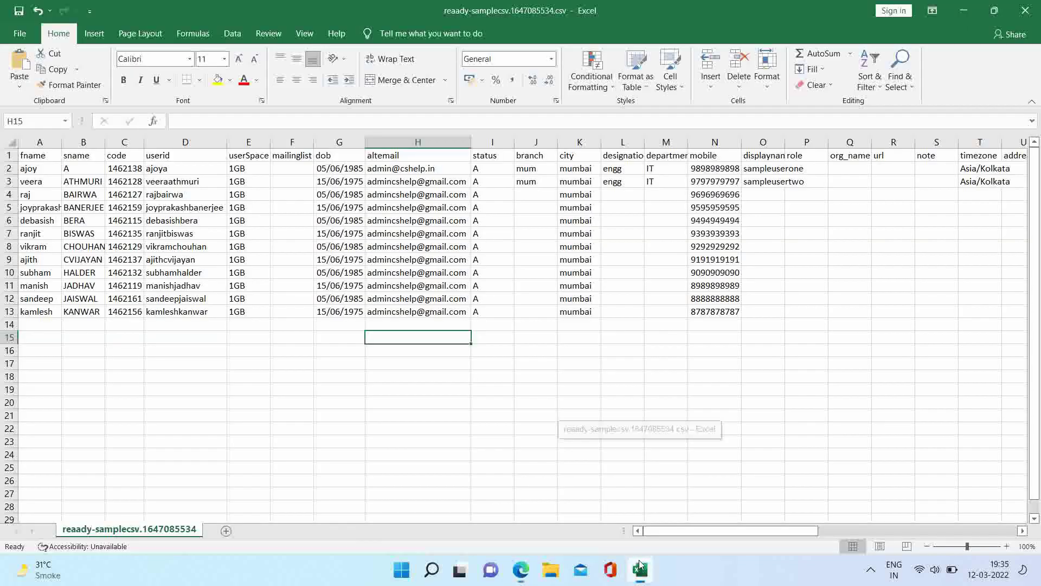
pyautogui.moveTo(337, 169); pyautogui.dragTo(342, 310)
pyautogui.press('Delete')
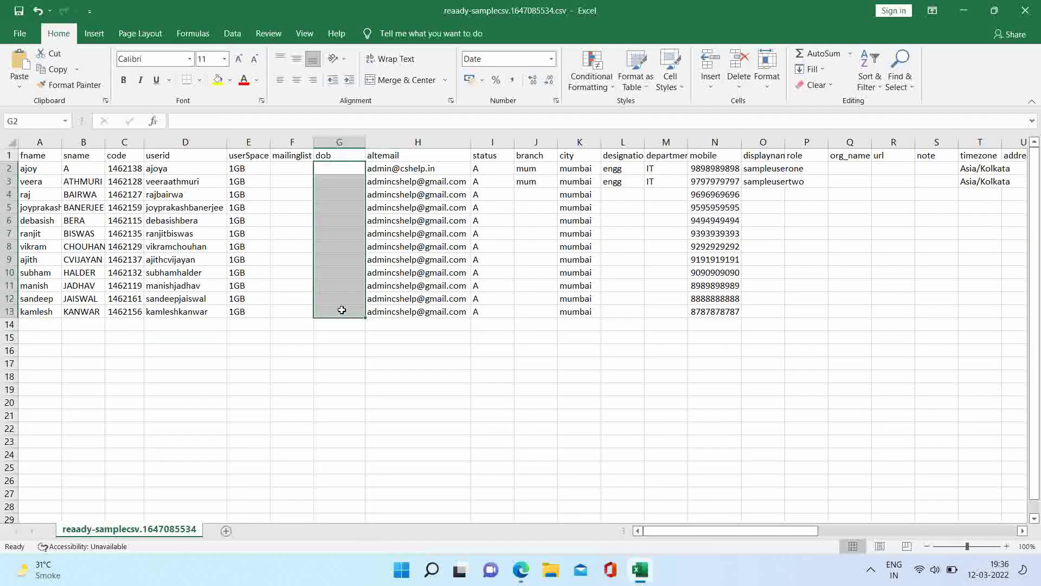
pyautogui.click(312, 327)
pyautogui.moveTo(421, 223); pyautogui.dragTo(419, 311)
pyautogui.press('Delete')
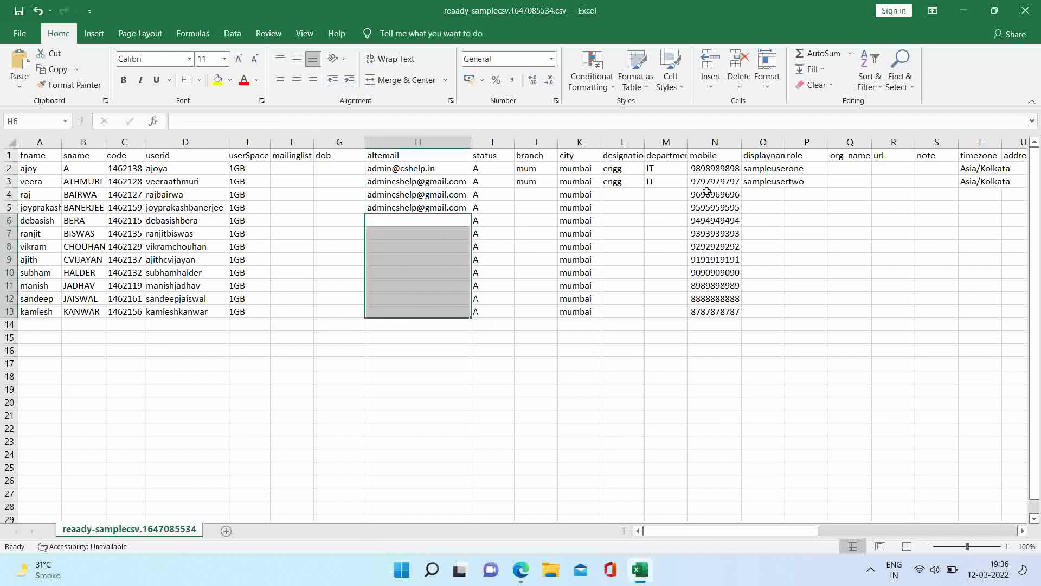
pyautogui.moveTo(708, 169); pyautogui.dragTo(708, 313)
pyautogui.press('Delete')
pyautogui.click(700, 342)
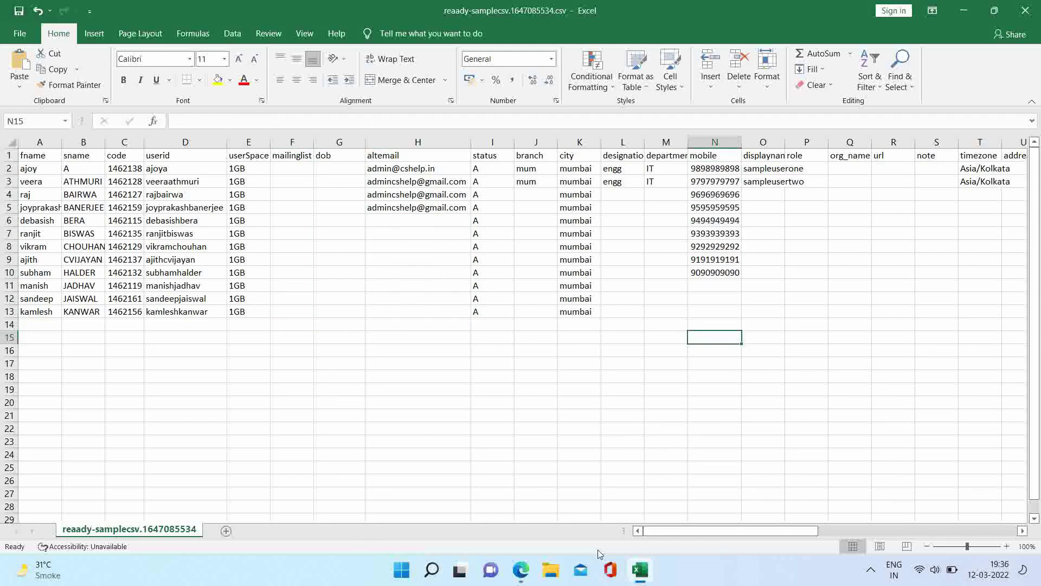
# Via Bulk User Management > Add Bulk User, pick reaady-samplecsv.1647085534.csv from Downloads
pyautogui.click(521, 570)
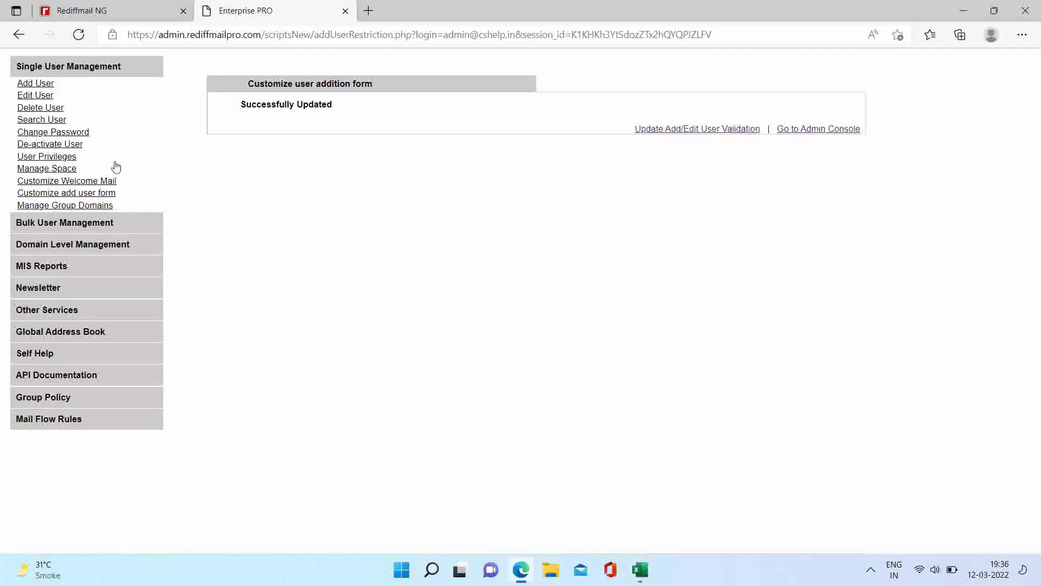
pyautogui.click(61, 223)
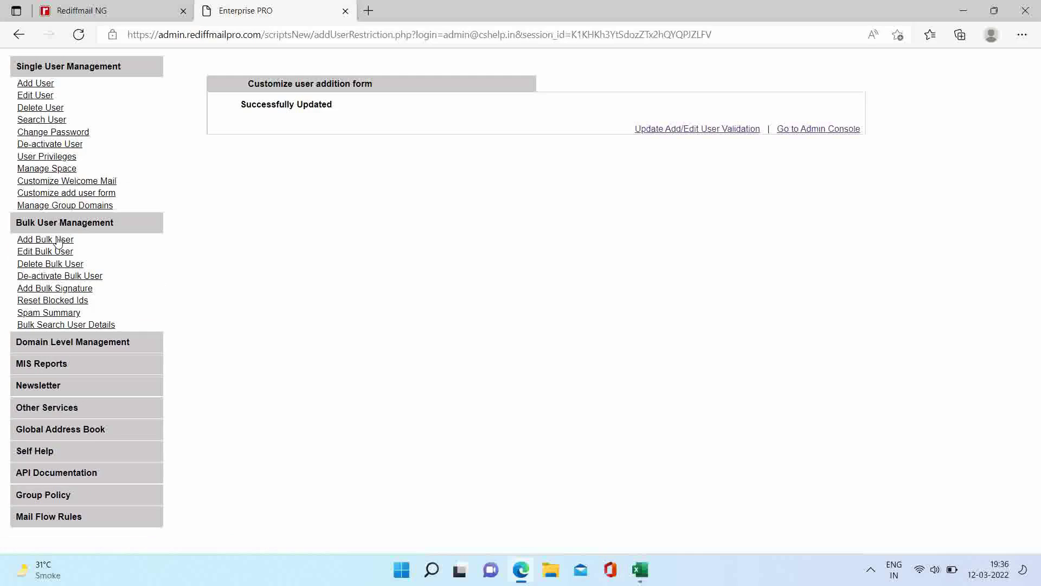
pyautogui.click(60, 241)
pyautogui.click(281, 185)
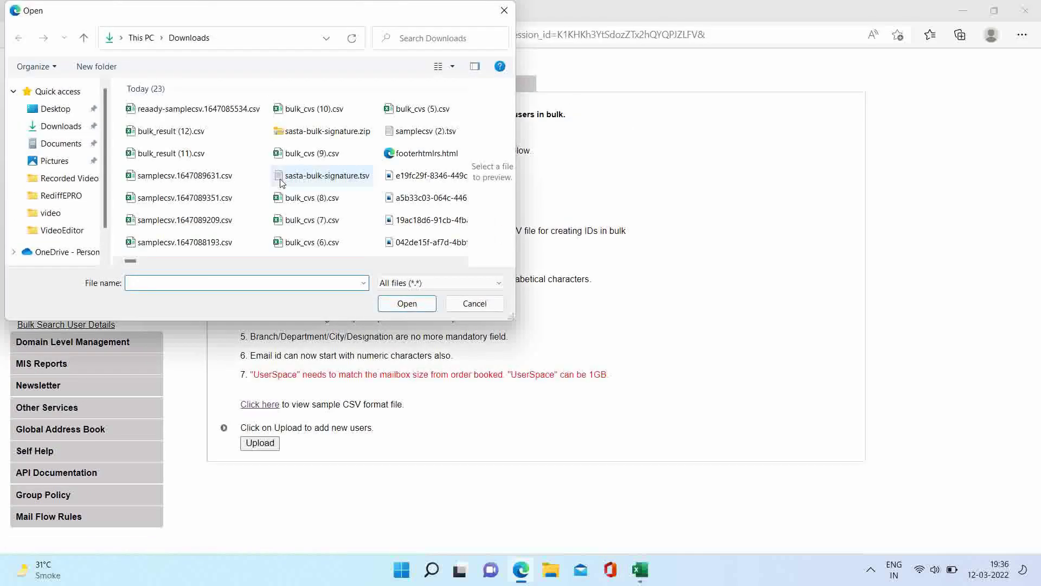
pyautogui.doubleClick(212, 109)
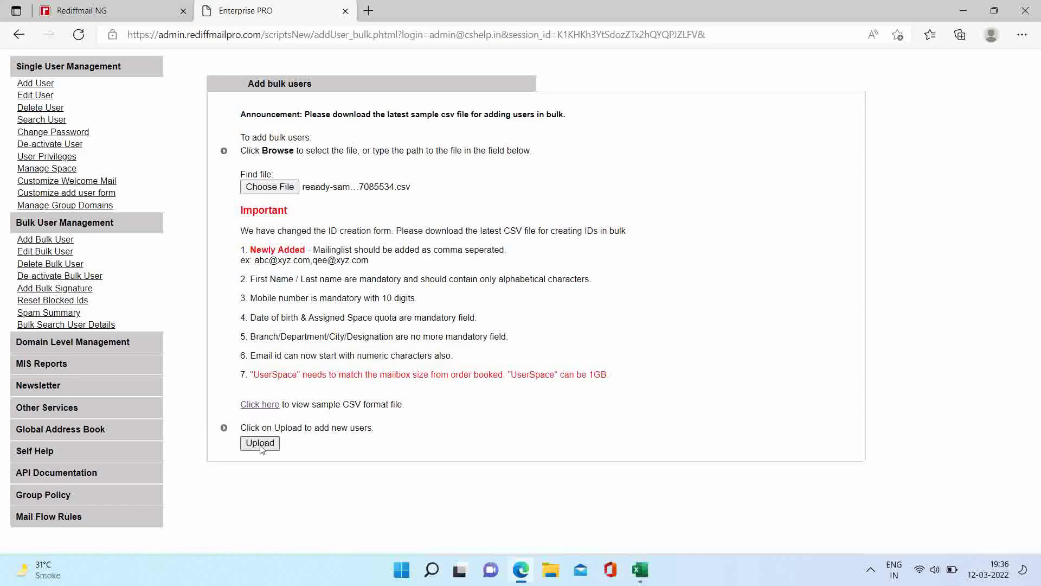